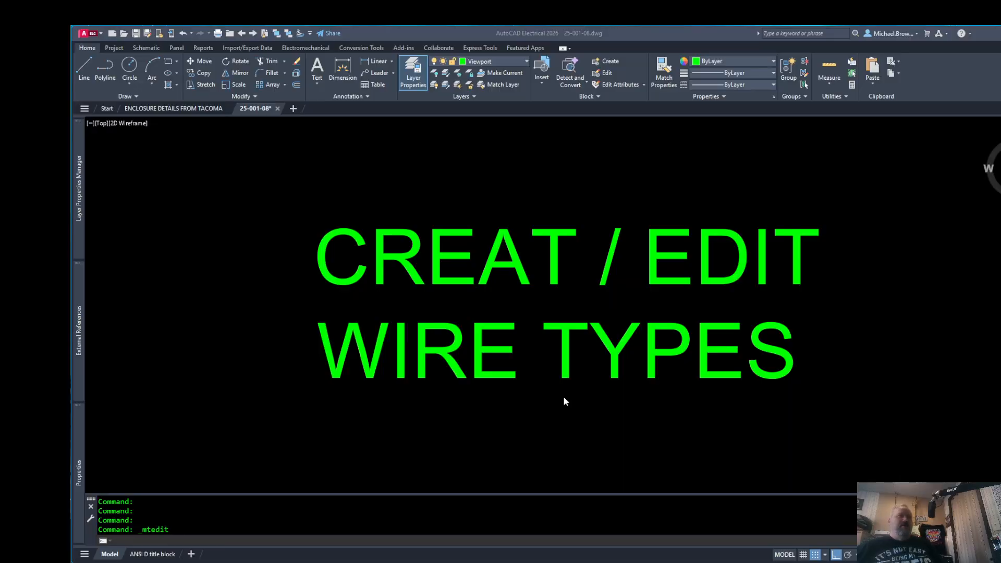
- Switch from model space to the ANSI D title block layout
{"action": "scroll", "coordinate": [555, 336], "scroll_direction": "up", "scroll_amount": 2}
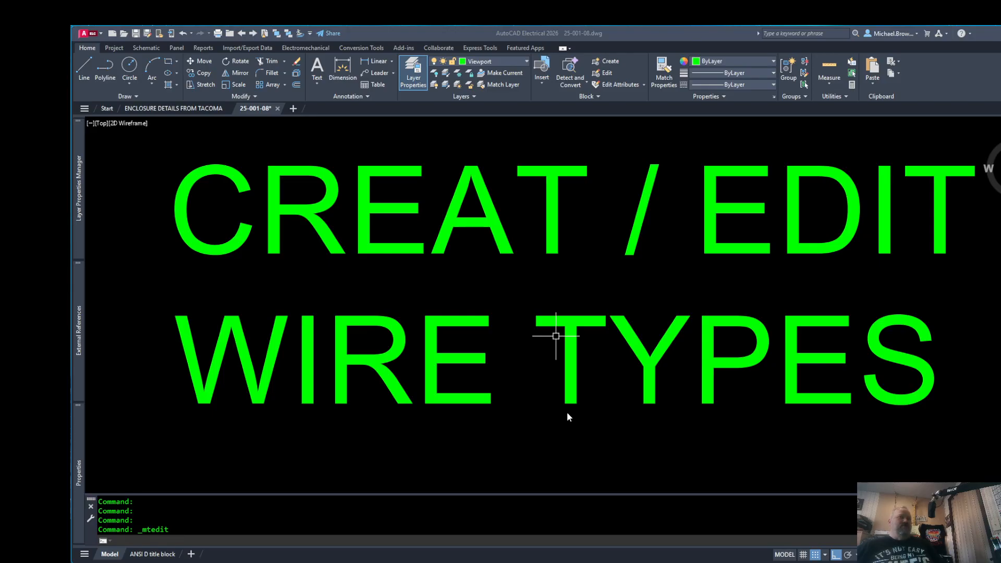
{"action": "left_click", "coordinate": [156, 554]}
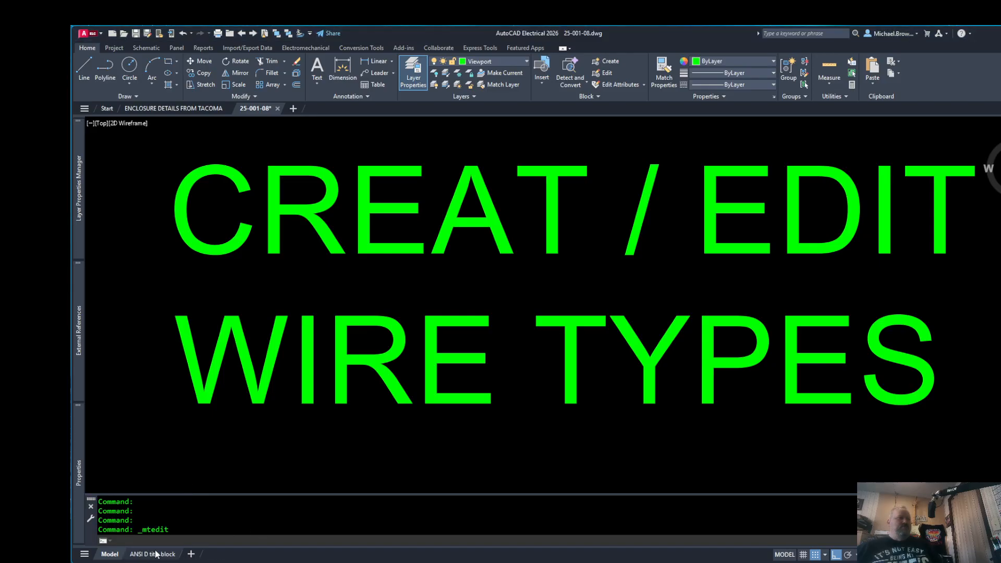
{"action": "scroll", "coordinate": [688, 391], "scroll_direction": "up", "scroll_amount": 2}
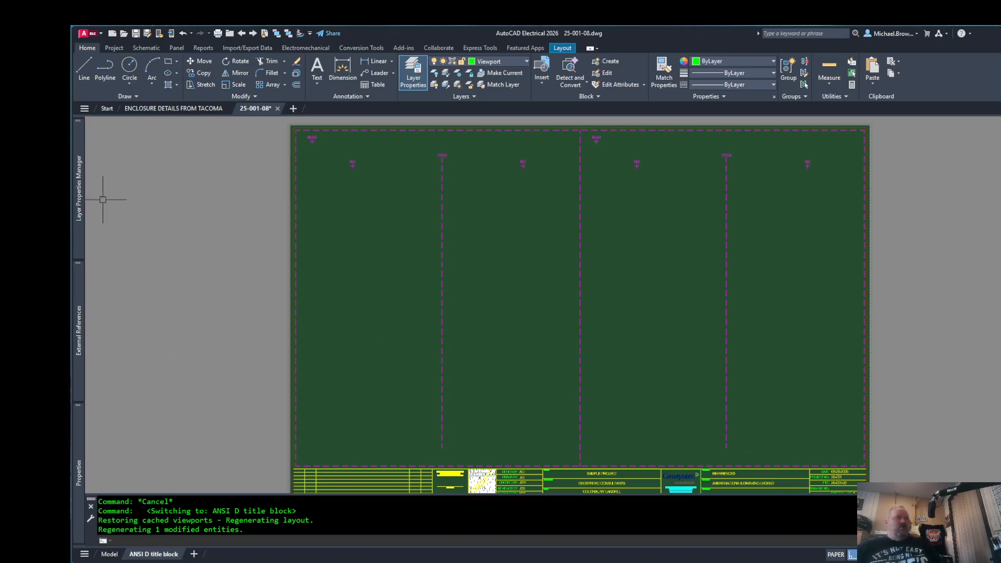
- Examine the drawing's layer list, checking how the wire layers are named by colour and gauge and which colours they use
{"action": "mouse_move", "coordinate": [77, 209]}
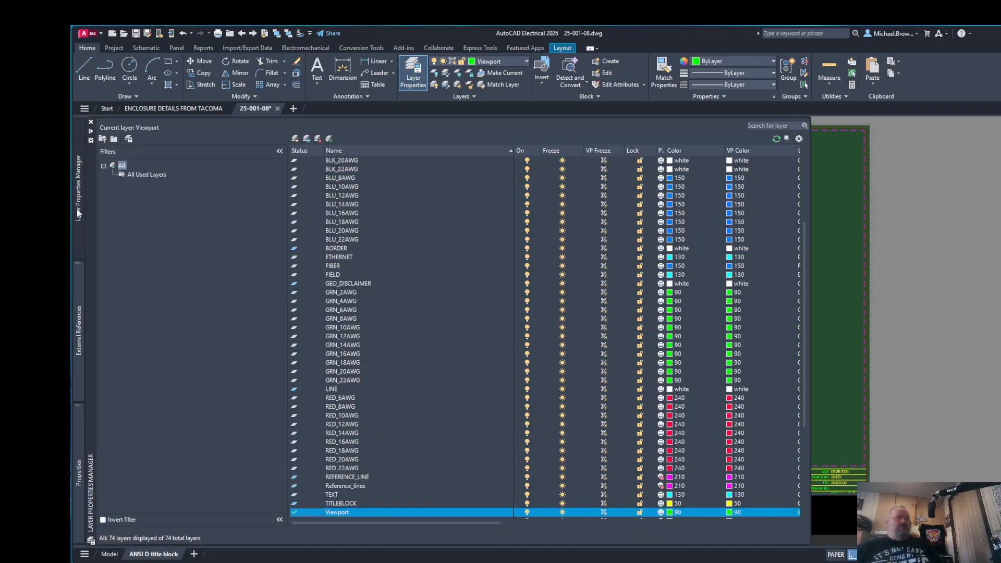
{"action": "left_click", "coordinate": [374, 222]}
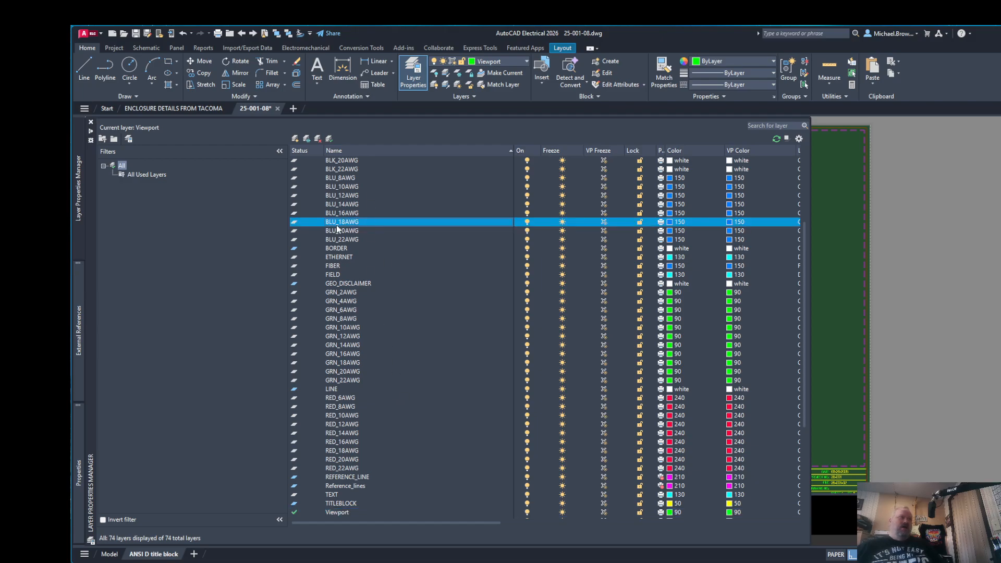
{"action": "left_click", "coordinate": [342, 195]}
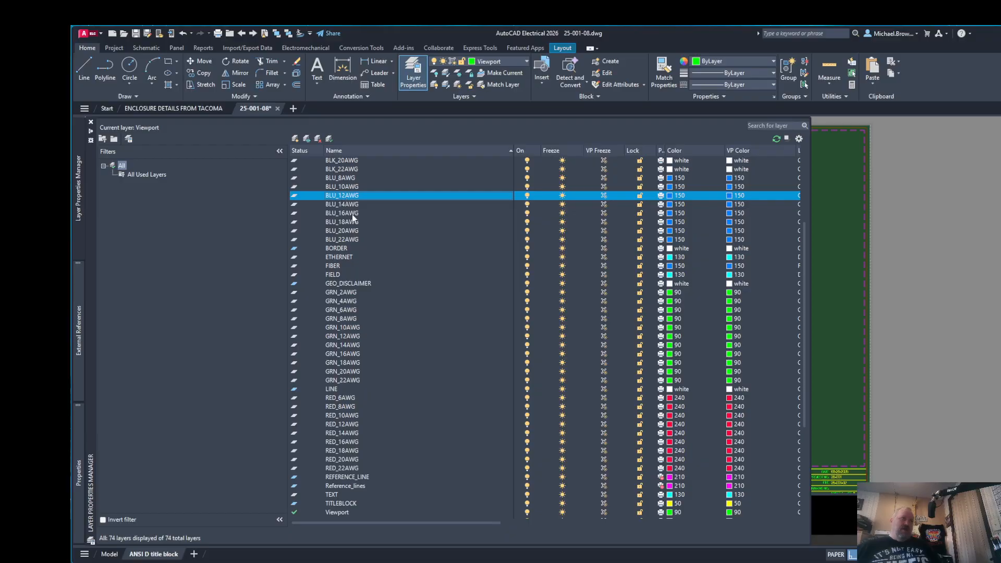
{"action": "left_click", "coordinate": [352, 215]}
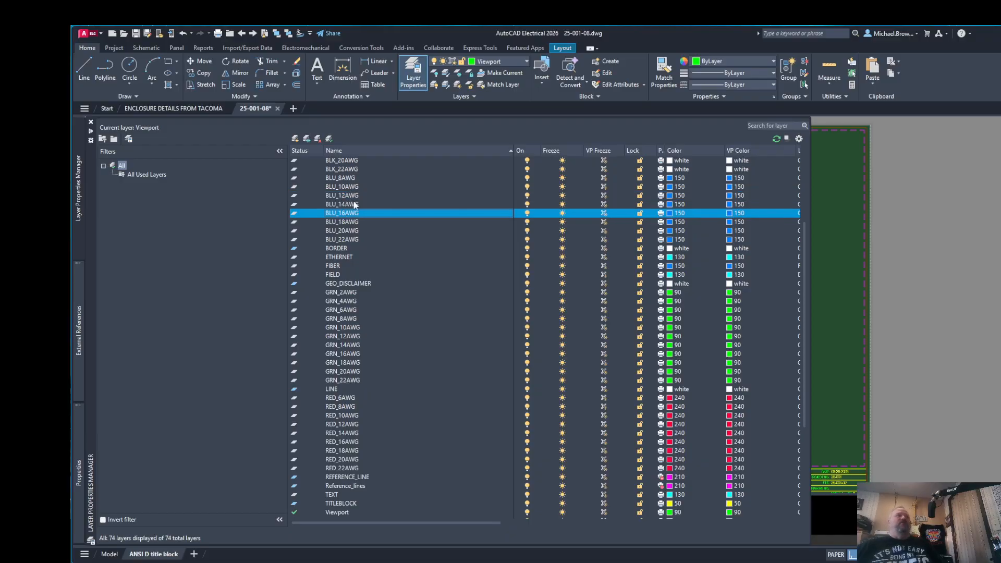
{"action": "scroll", "coordinate": [379, 238], "scroll_direction": "up", "scroll_amount": 1}
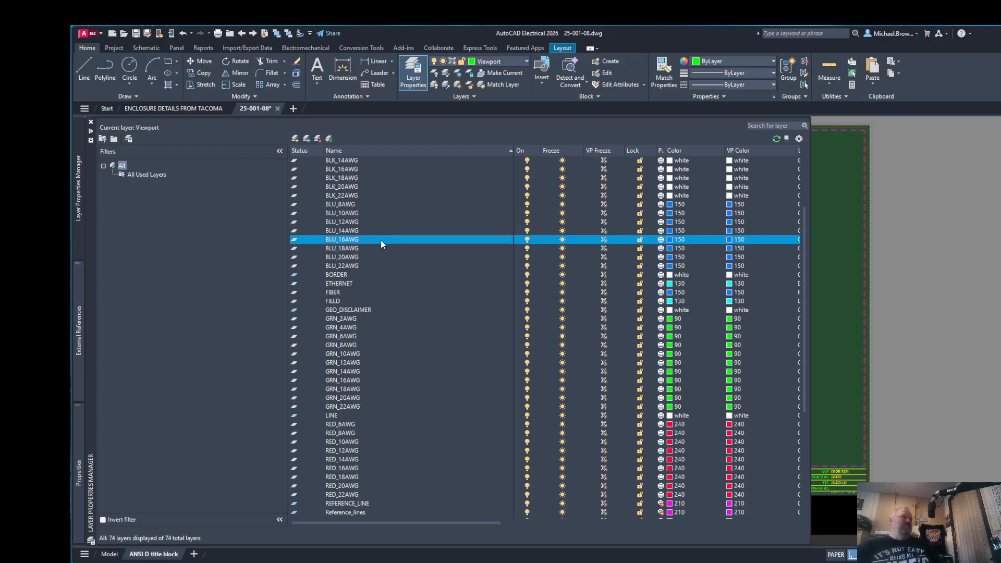
{"action": "scroll", "coordinate": [380, 241], "scroll_direction": "up", "scroll_amount": 4}
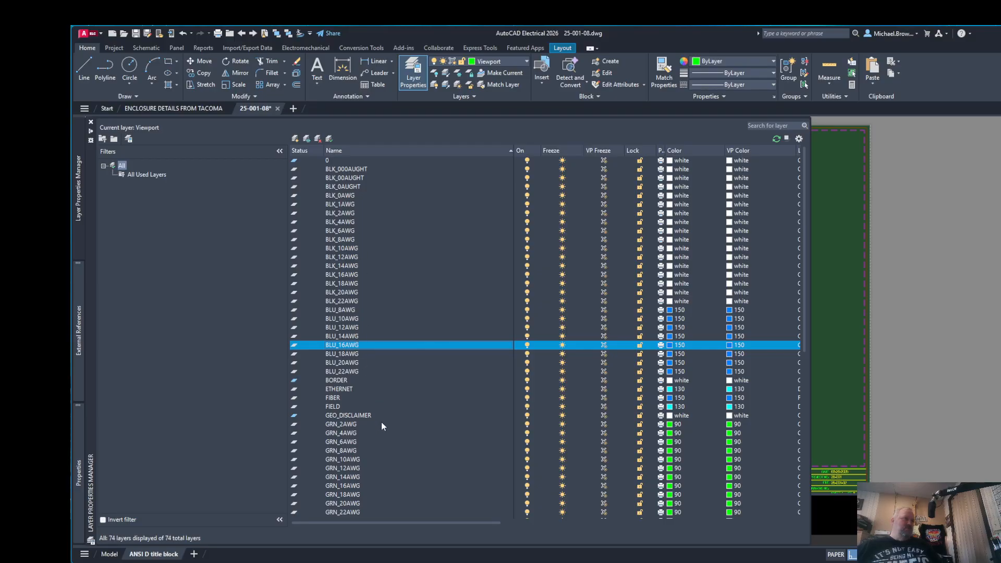
{"action": "scroll", "coordinate": [383, 424], "scroll_direction": "down", "scroll_amount": 2}
{"action": "scroll", "coordinate": [379, 426], "scroll_direction": "down", "scroll_amount": 6}
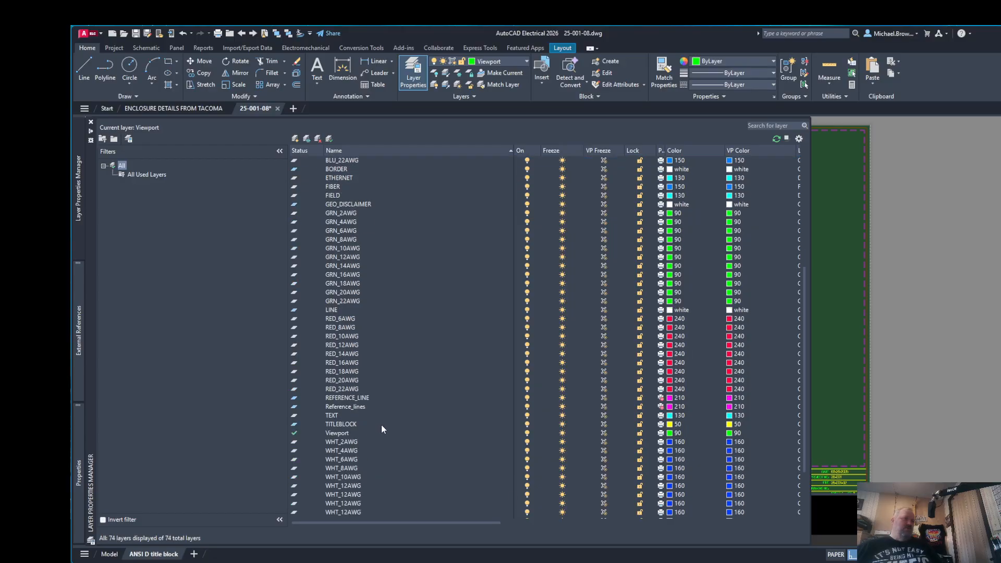
{"action": "scroll", "coordinate": [384, 418], "scroll_direction": "down", "scroll_amount": 2}
{"action": "scroll", "coordinate": [385, 422], "scroll_direction": "down", "scroll_amount": 1}
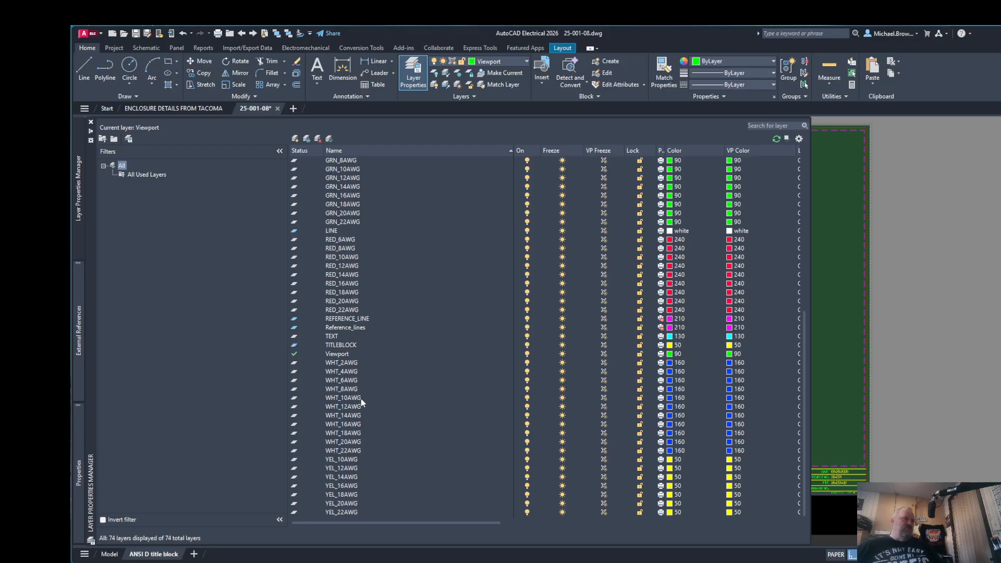
{"action": "scroll", "coordinate": [361, 398], "scroll_direction": "up", "scroll_amount": 11}
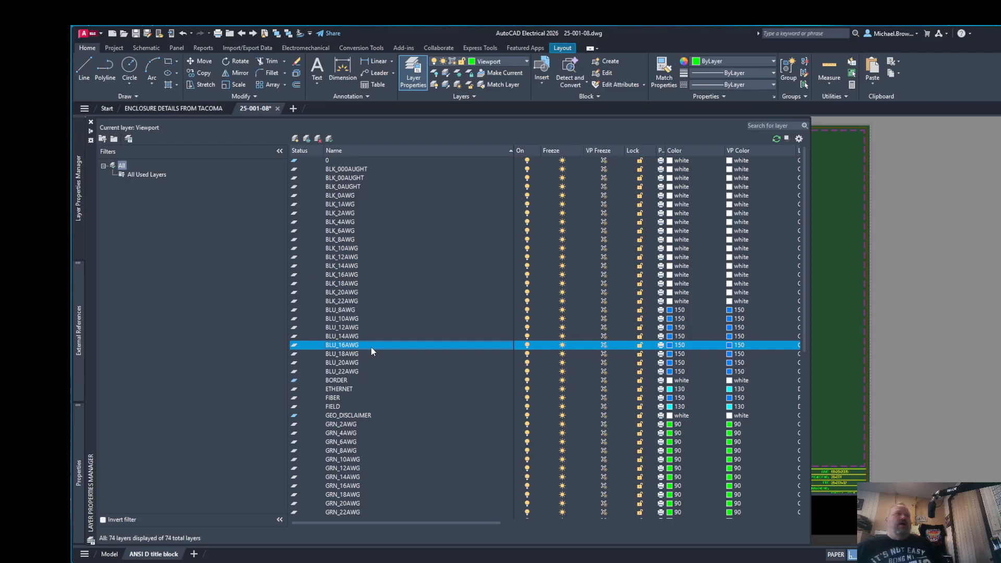
{"action": "scroll", "coordinate": [372, 334], "scroll_direction": "down", "scroll_amount": 1}
{"action": "scroll", "coordinate": [374, 317], "scroll_direction": "up", "scroll_amount": 1}
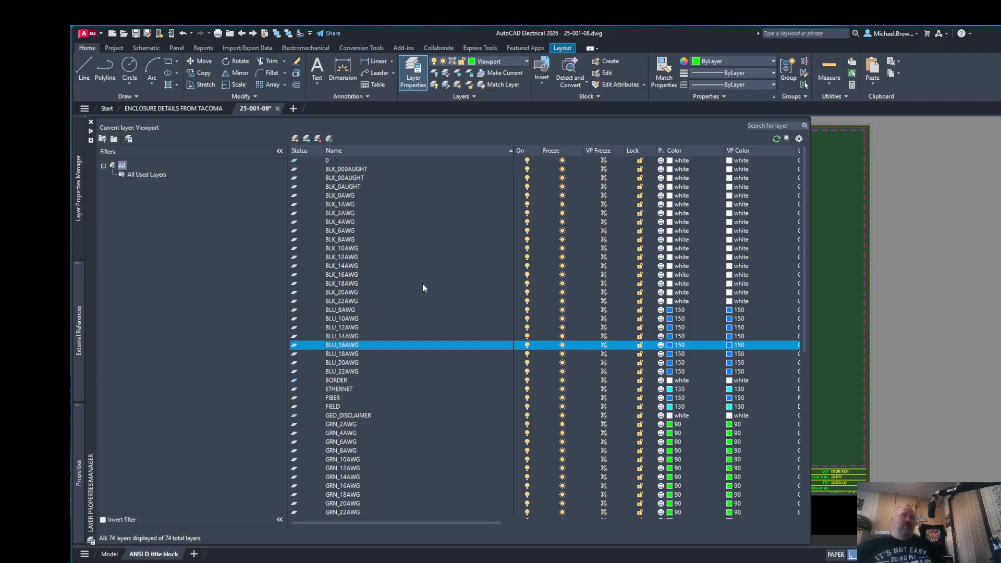
{"action": "left_click", "coordinate": [333, 311]}
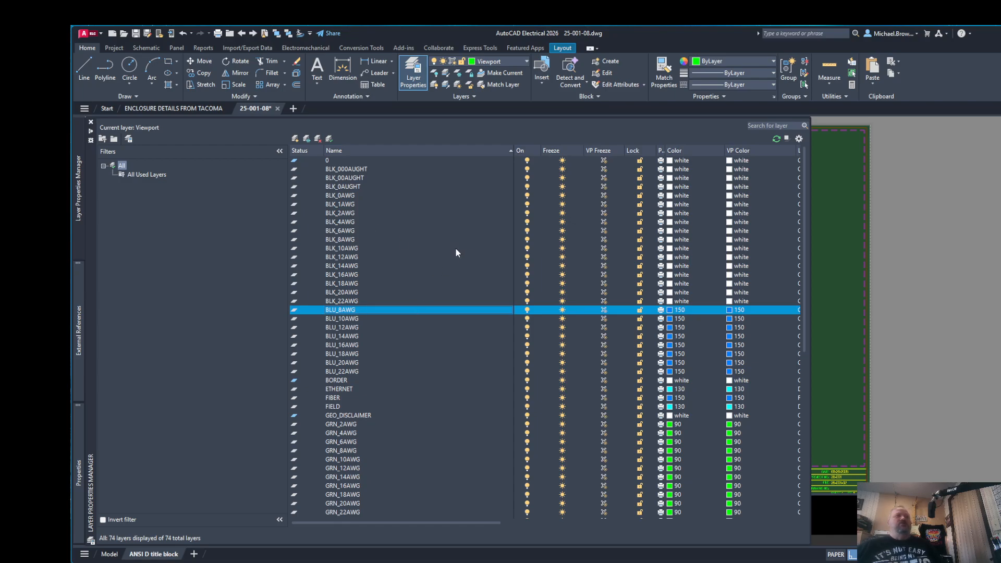
{"action": "left_click", "coordinate": [334, 328]}
{"action": "left_click", "coordinate": [348, 303]}
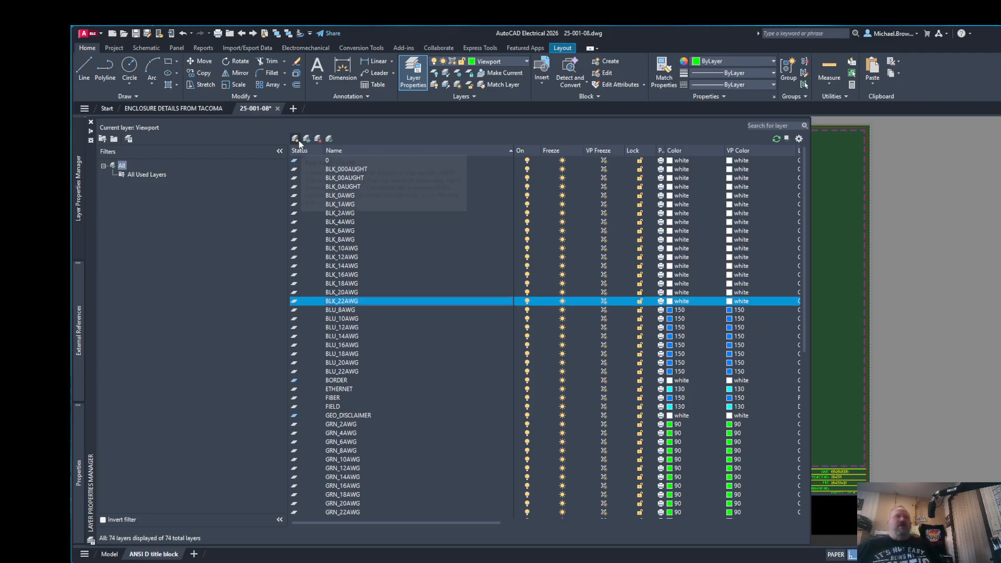
{"action": "left_click", "coordinate": [337, 328]}
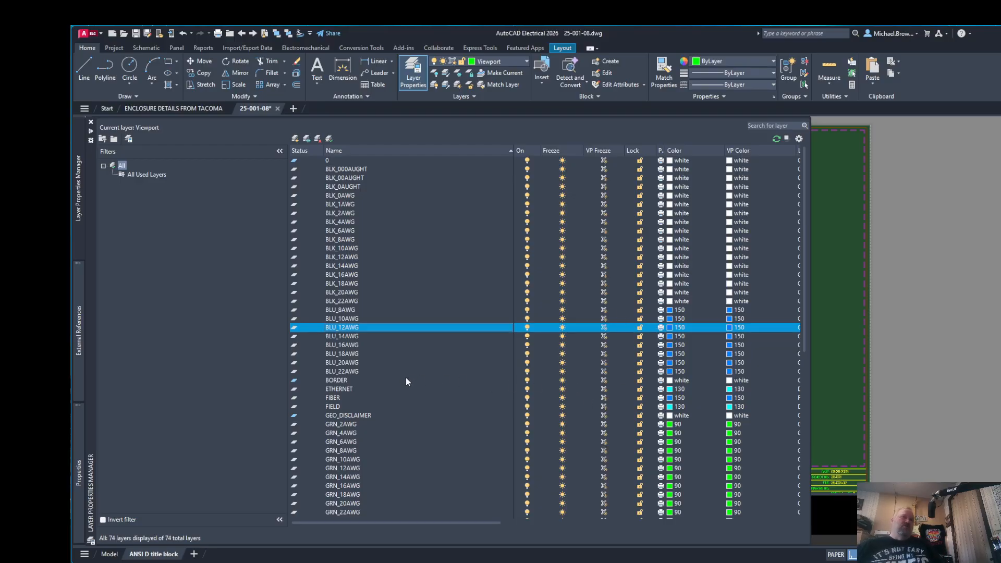
- Create a new layer based on BLK_22AWG and name it ORG_18AWG
{"action": "left_click", "coordinate": [352, 302]}
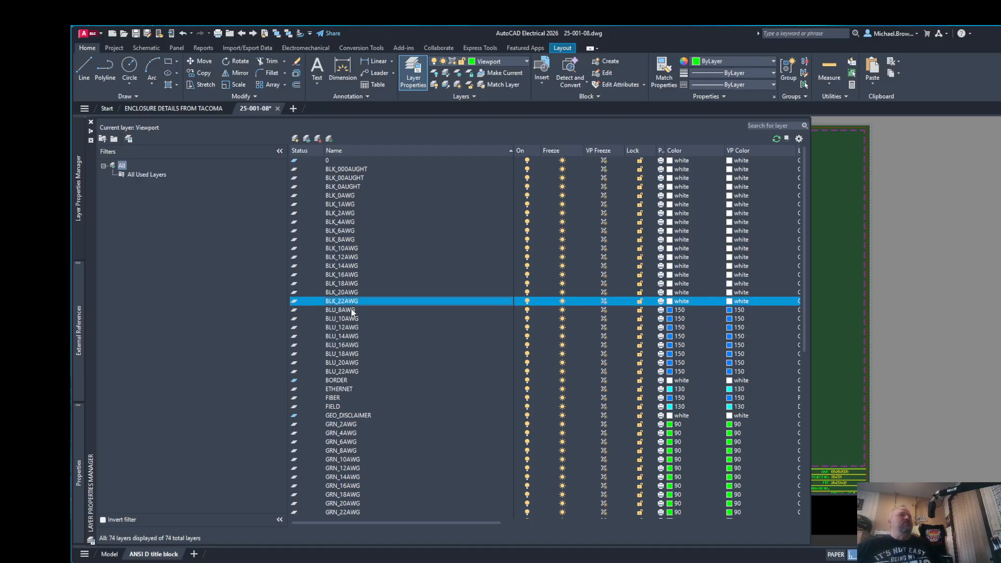
{"action": "left_click", "coordinate": [295, 139]}
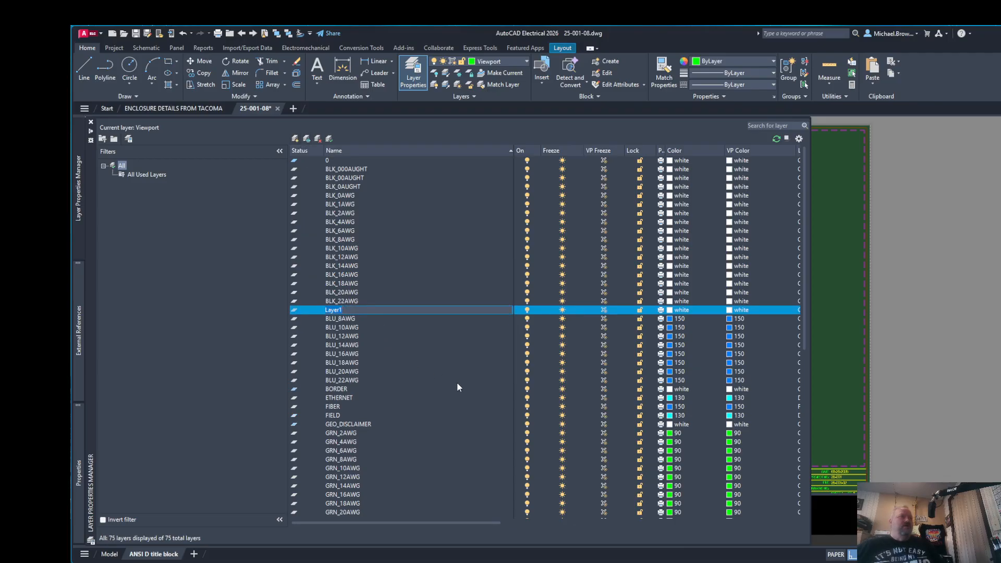
{"action": "key", "text": "BackSpace"}
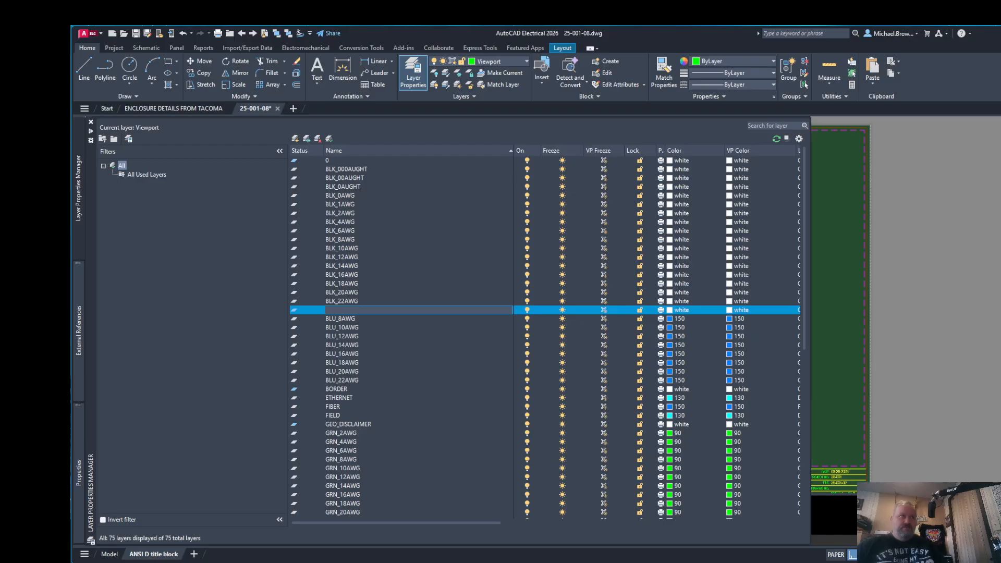
{"action": "type", "text": "ORG"}
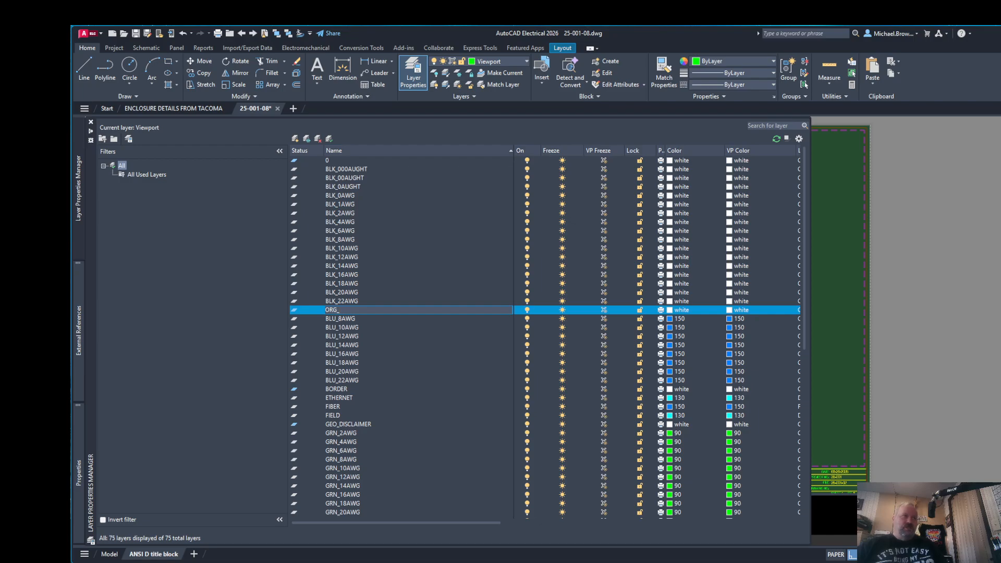
{"action": "type", "text": "_18AWG"}
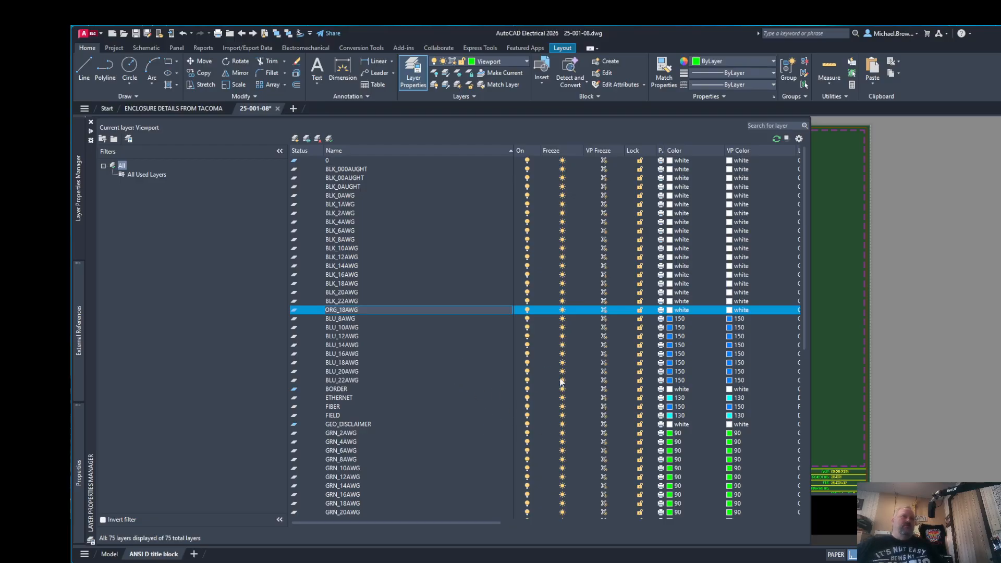
- Set the ORG_18AWG layer's color to index color 31
{"action": "left_click", "coordinate": [669, 312]}
{"action": "left_click", "coordinate": [670, 312]}
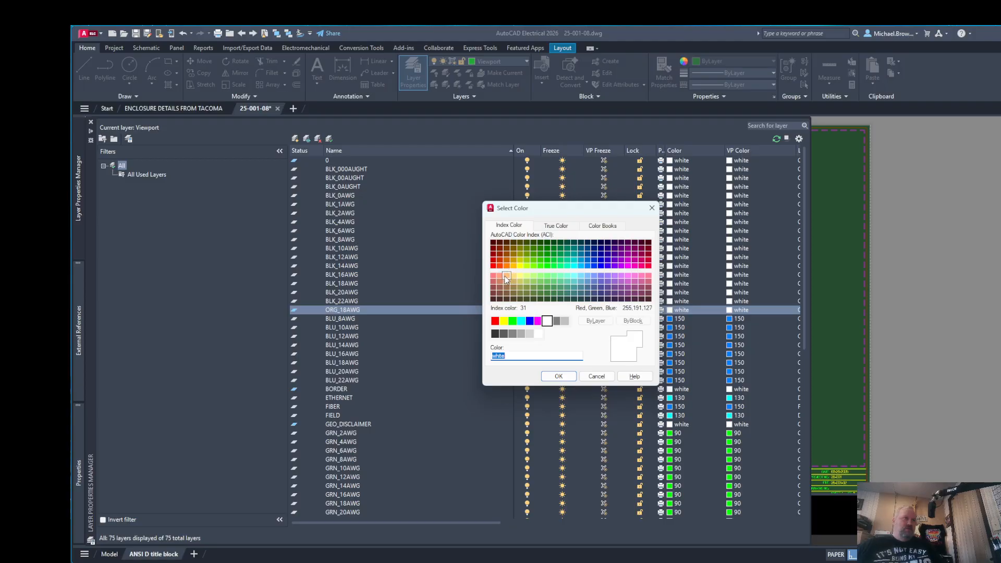
{"action": "left_click", "coordinate": [506, 276]}
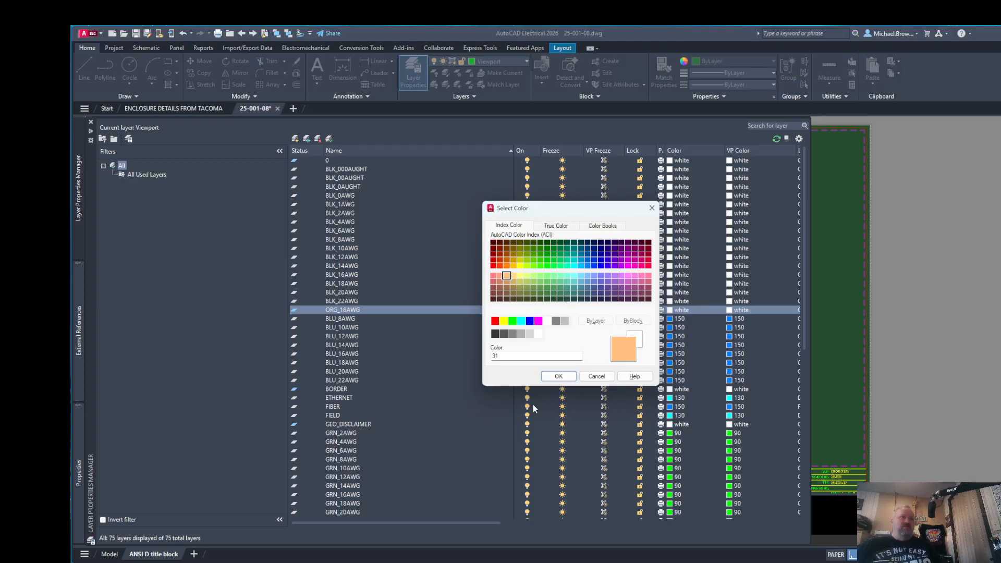
{"action": "left_click", "coordinate": [565, 379]}
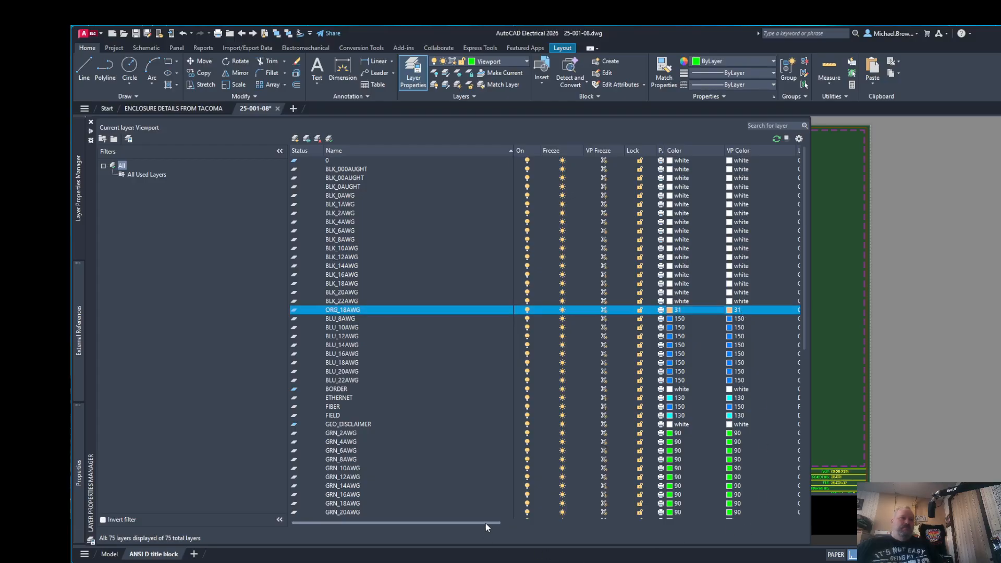
- Choose Continuous as the linetype of the ORG_18AWG layer and return to the drawing
{"action": "left_click_drag", "start_coordinate": [486, 523], "coordinate": [541, 529]}
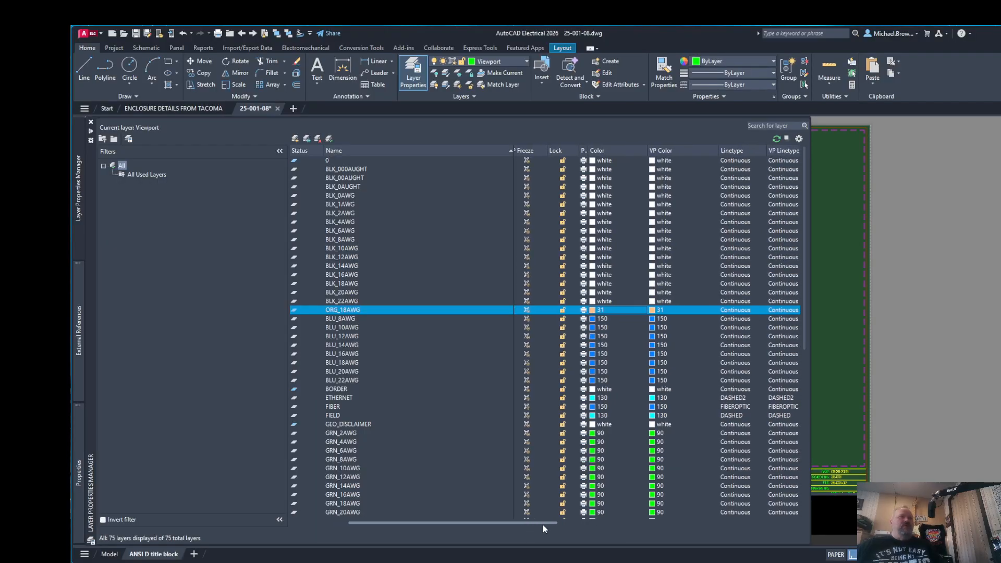
{"action": "left_click", "coordinate": [736, 312]}
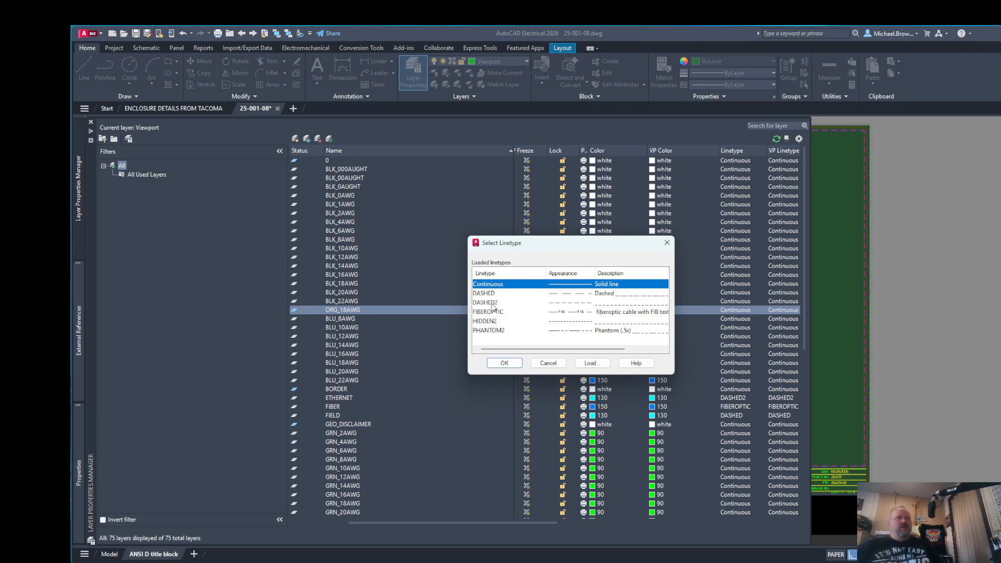
{"action": "left_click", "coordinate": [503, 365]}
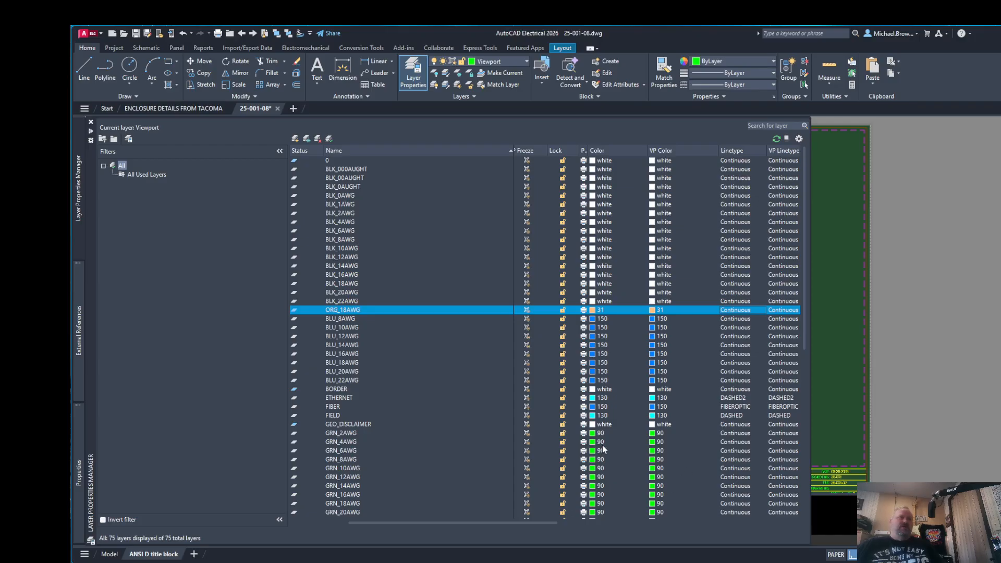
{"action": "left_click", "coordinate": [486, 372]}
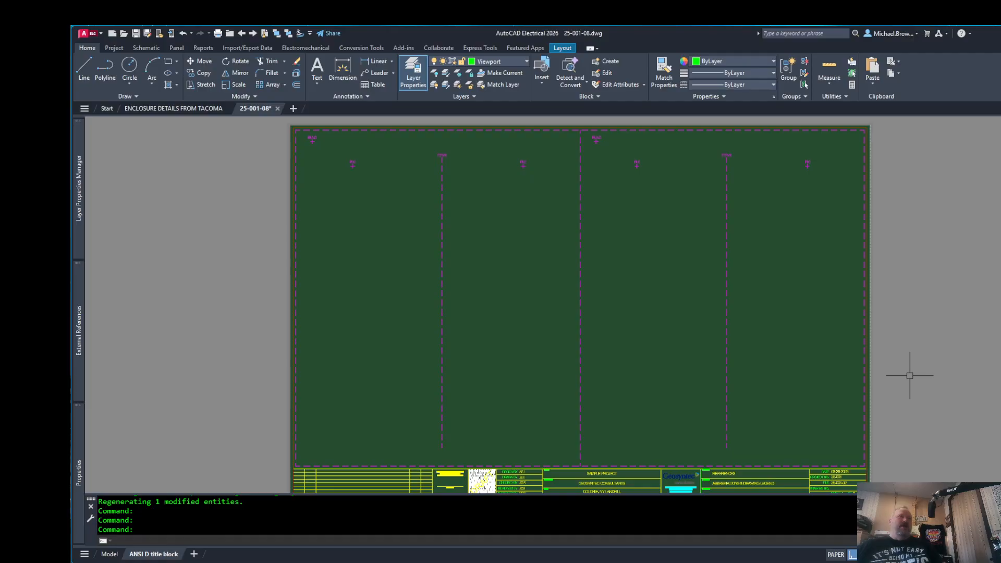
- Insert a short horizontal wire in the open area just left of the sheet's centre divider
{"action": "scroll", "coordinate": [618, 250], "scroll_direction": "up", "scroll_amount": 4}
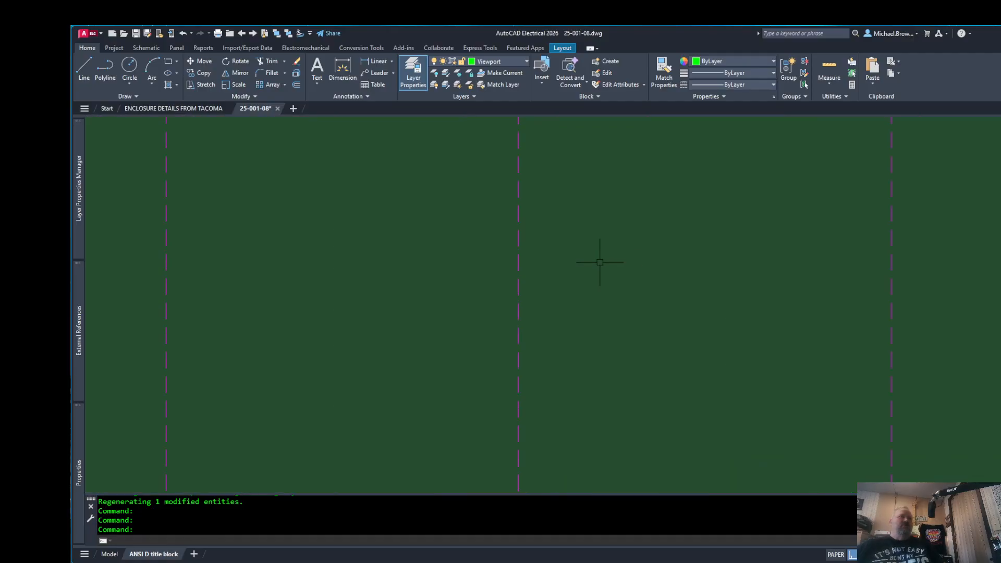
{"action": "scroll", "coordinate": [585, 275], "scroll_direction": "down", "scroll_amount": 4}
{"action": "scroll", "coordinate": [585, 275], "scroll_direction": "up", "scroll_amount": 2}
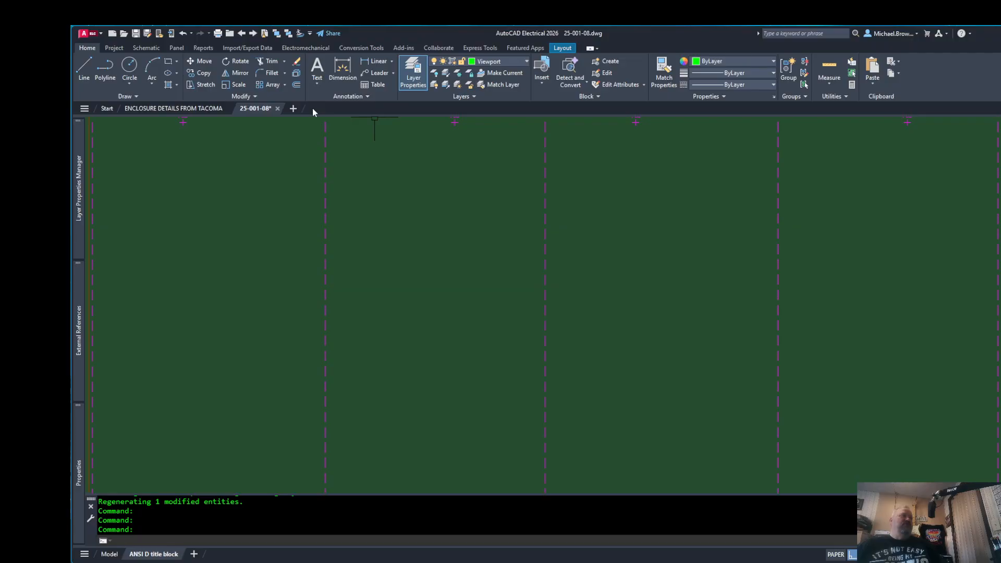
{"action": "left_click", "coordinate": [146, 48]}
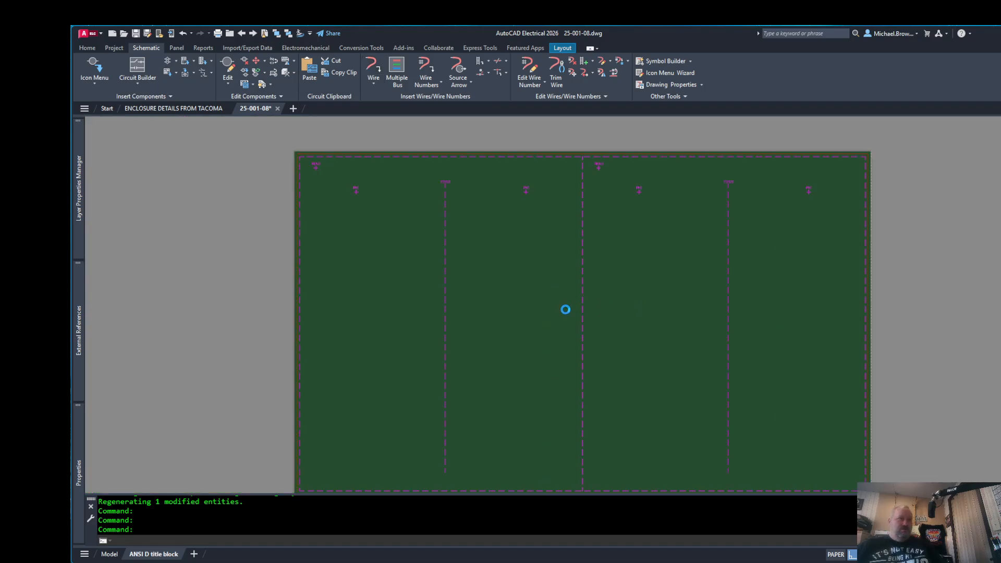
{"action": "left_click", "coordinate": [420, 270]}
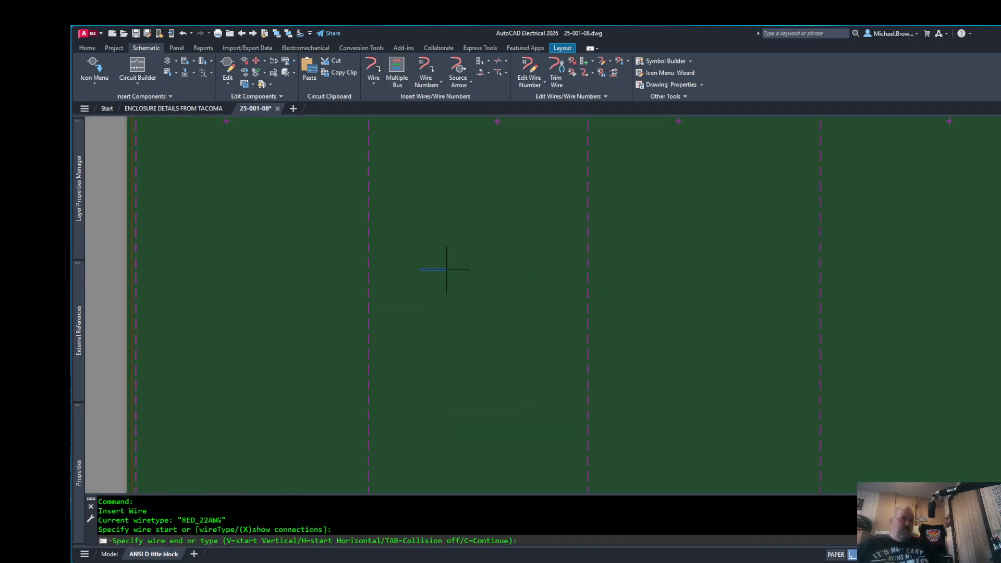
{"action": "left_click", "coordinate": [546, 269]}
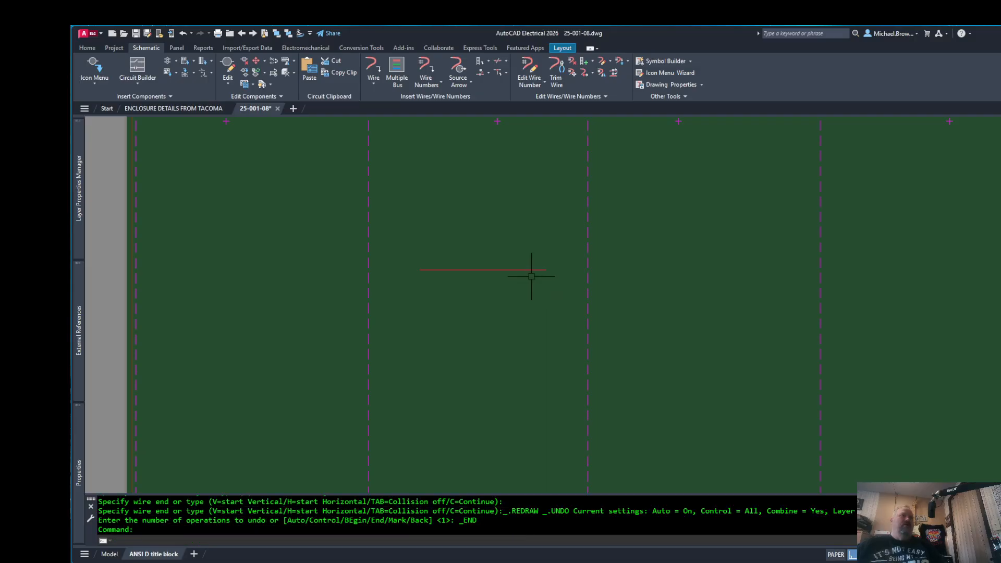
- Assign the fixed wire number 43 to the horizontal wire
{"action": "left_click", "coordinate": [497, 269]}
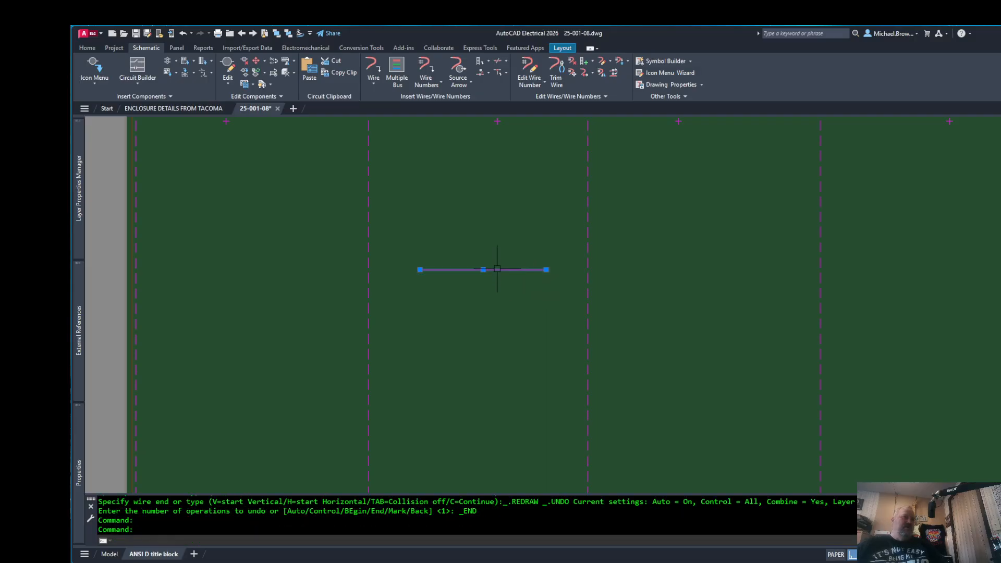
{"action": "right_click", "coordinate": [497, 269]}
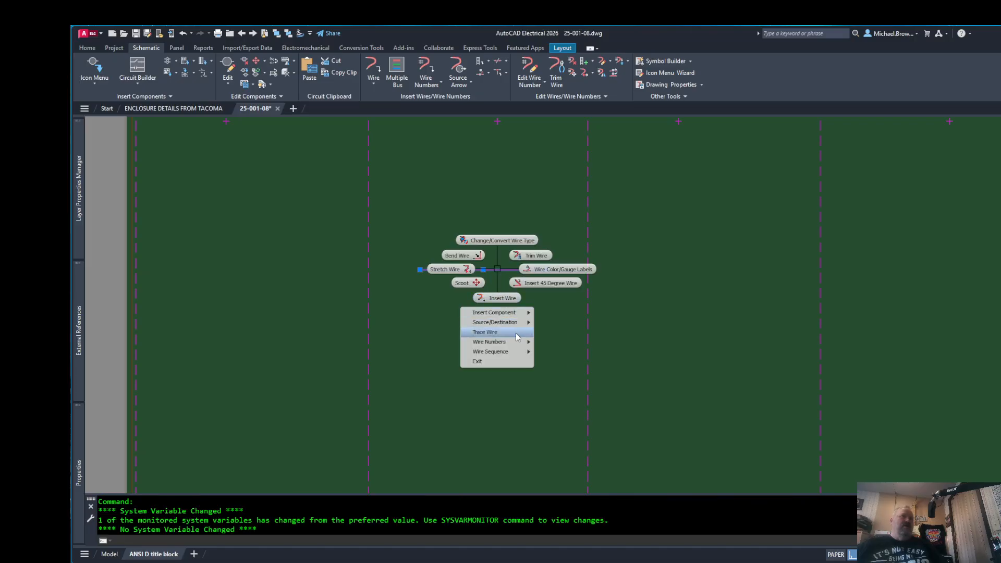
{"action": "mouse_move", "coordinate": [515, 343]}
{"action": "left_click", "coordinate": [564, 343]}
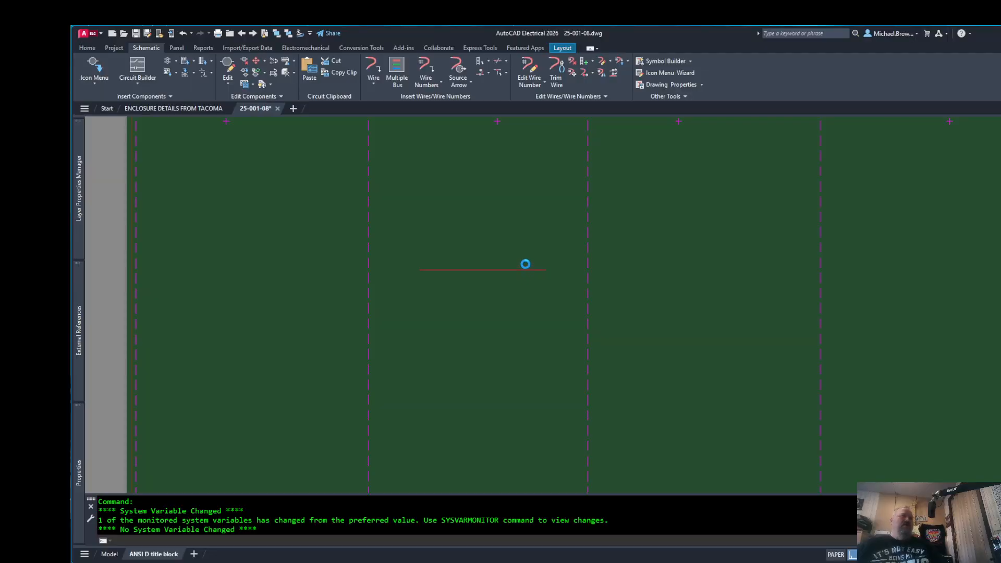
{"action": "left_click", "coordinate": [523, 267]}
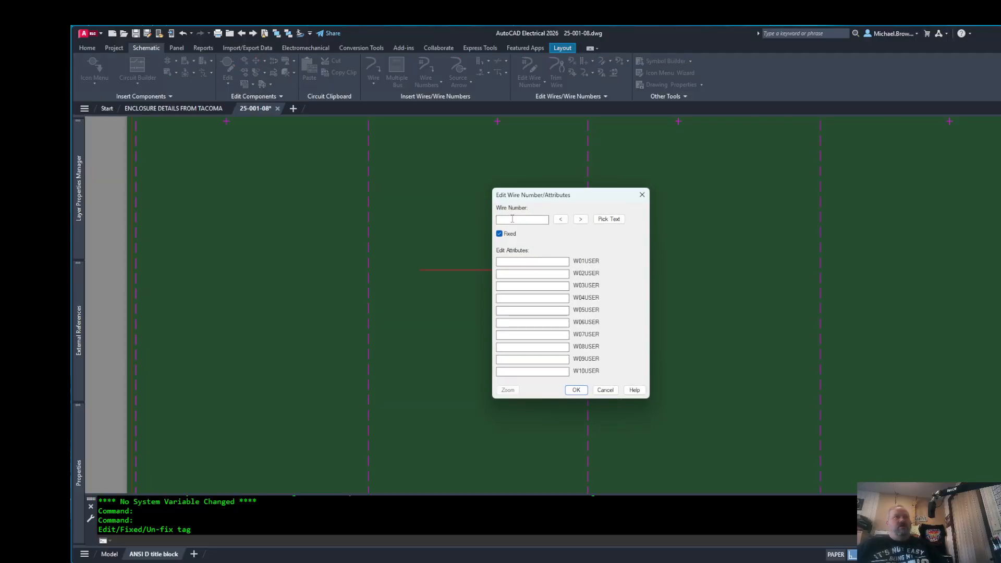
{"action": "type", "text": "43"}
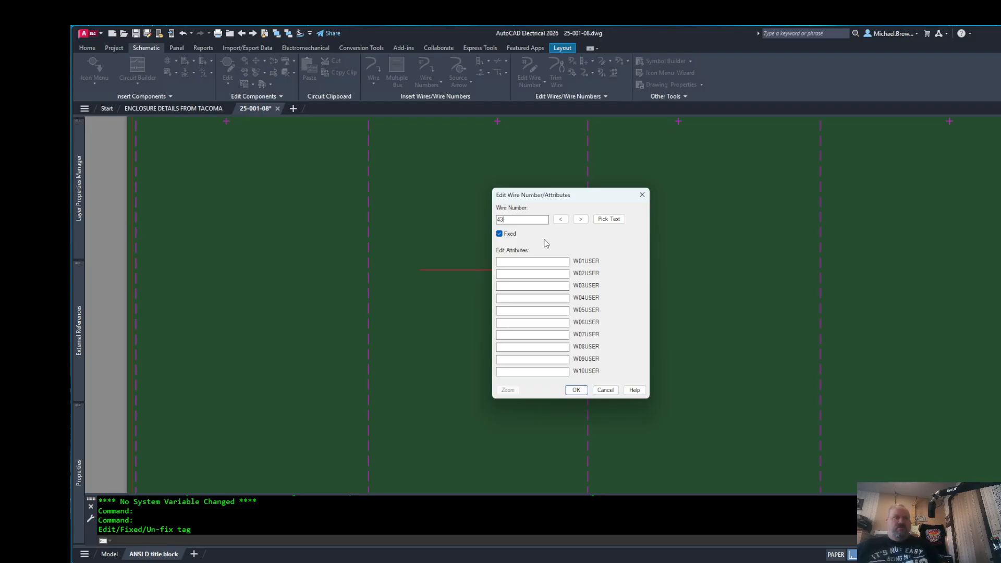
{"action": "left_click", "coordinate": [573, 390]}
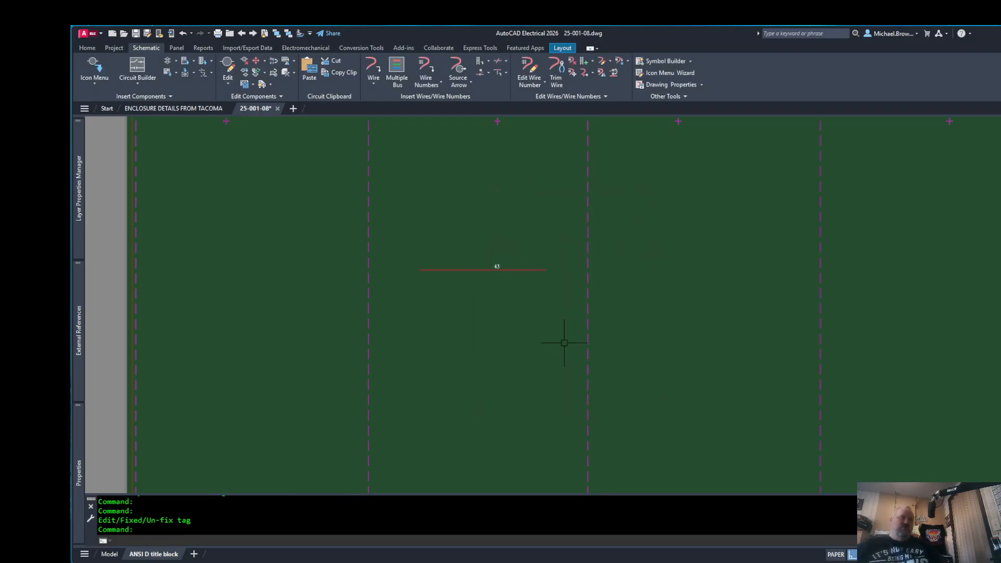
- Add a manually placed wire color/gauge label with a leader, starting near the wire's left end and ending above the wire
{"action": "left_click", "coordinate": [517, 270]}
{"action": "right_click", "coordinate": [517, 270]}
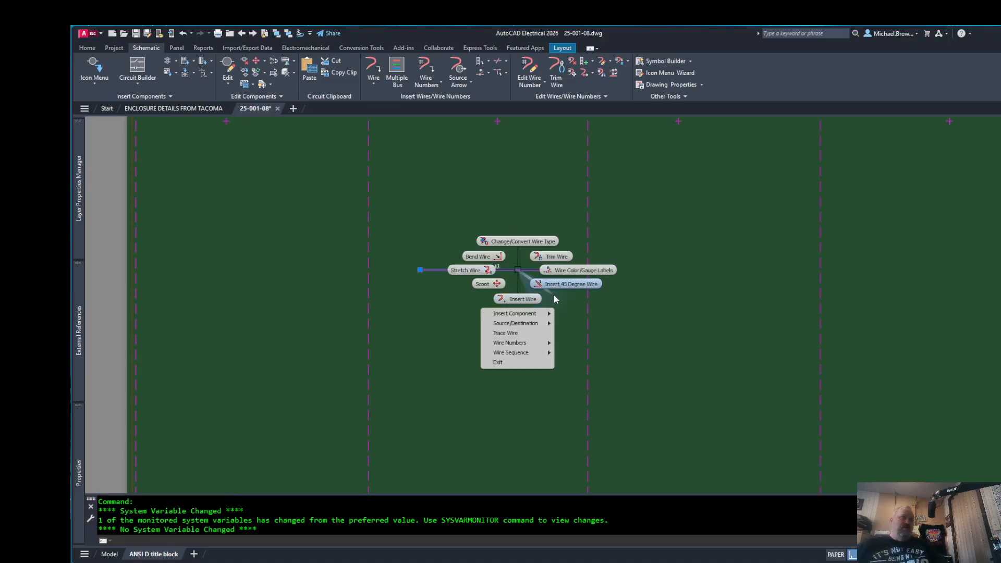
{"action": "left_click", "coordinate": [591, 273]}
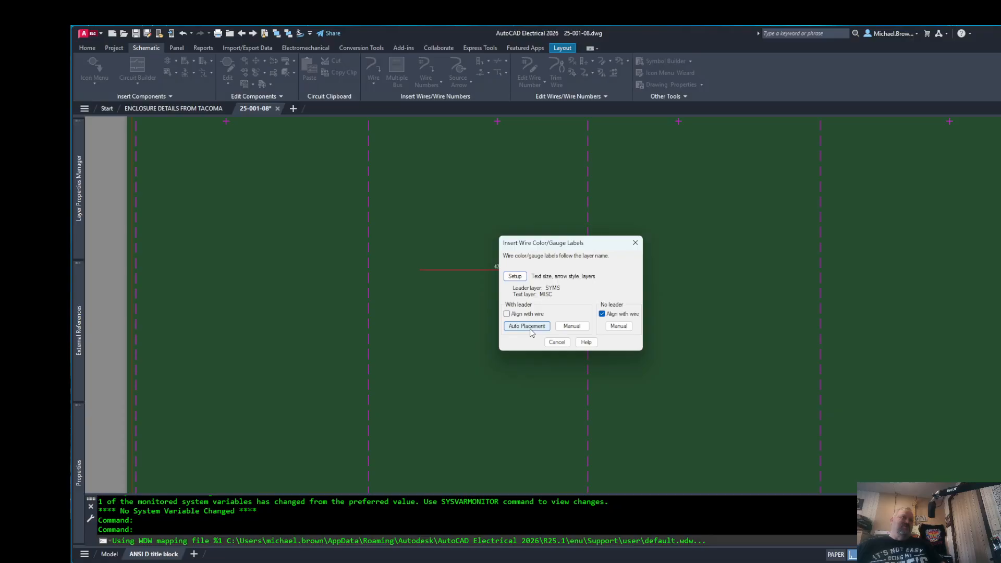
{"action": "left_click", "coordinate": [570, 326]}
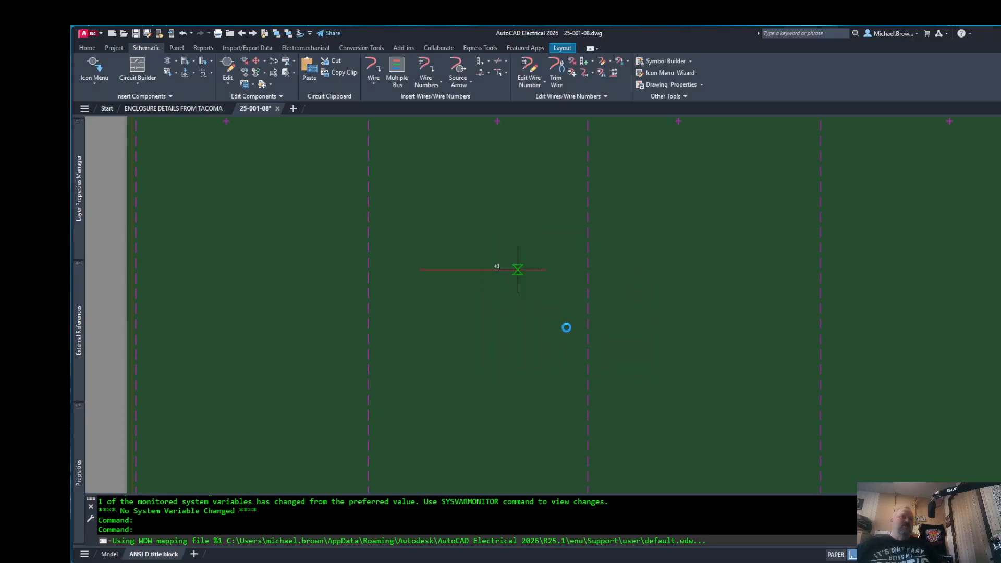
{"action": "left_click", "coordinate": [440, 269]}
{"action": "key", "text": "F8"}
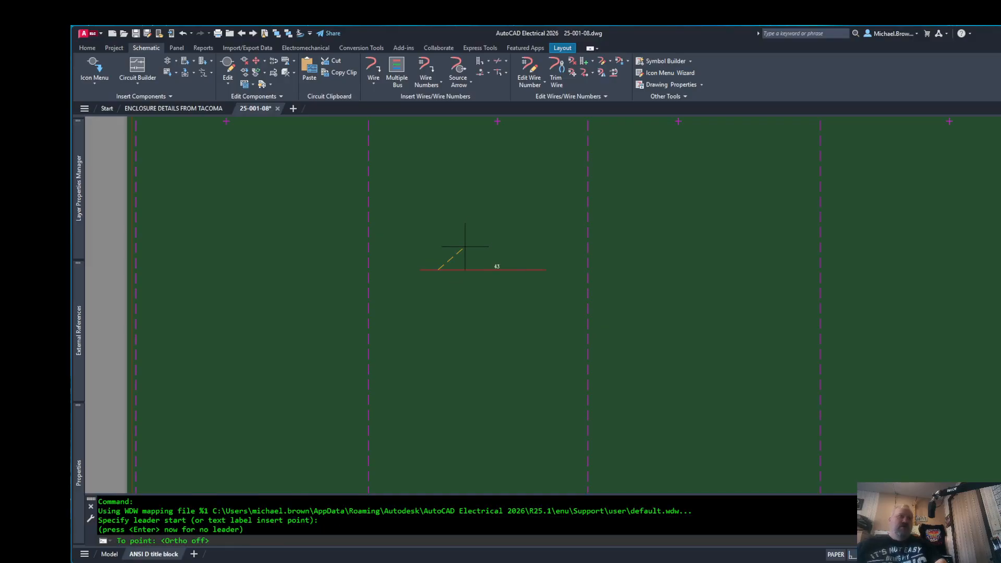
{"action": "key", "text": "F7"}
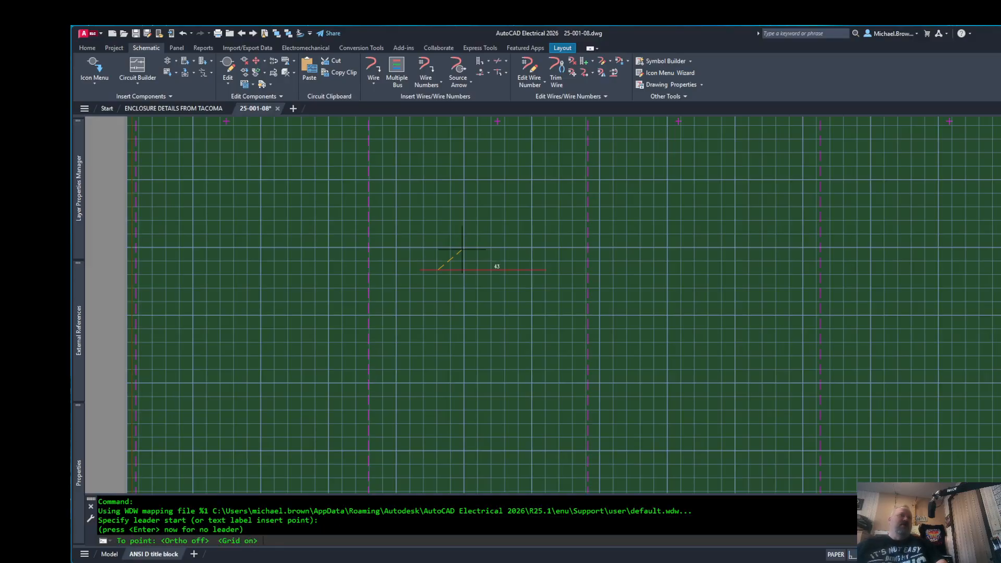
{"action": "scroll", "coordinate": [462, 249], "scroll_direction": "up", "scroll_amount": 6}
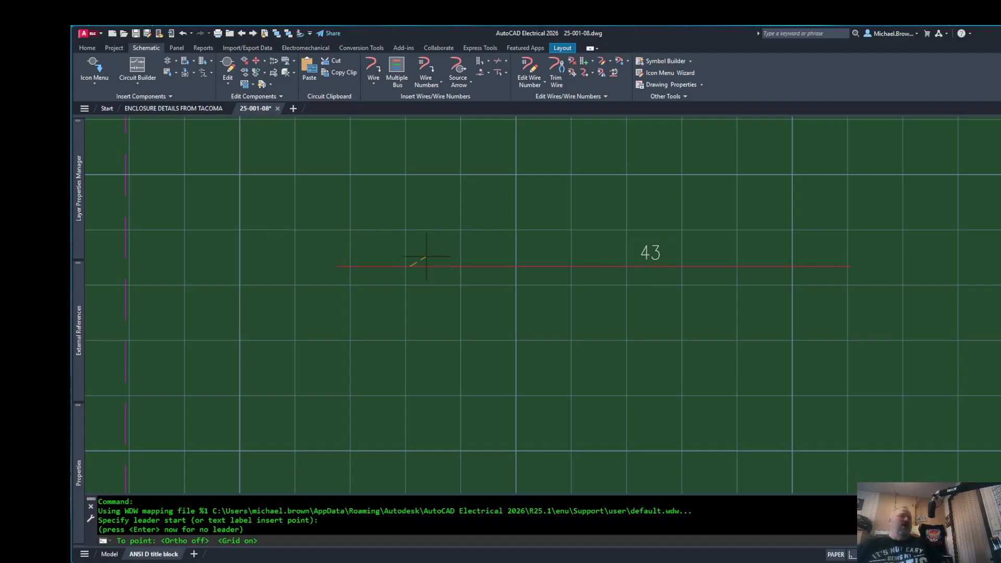
{"action": "left_click", "coordinate": [461, 229]}
{"action": "key", "text": "Return"}
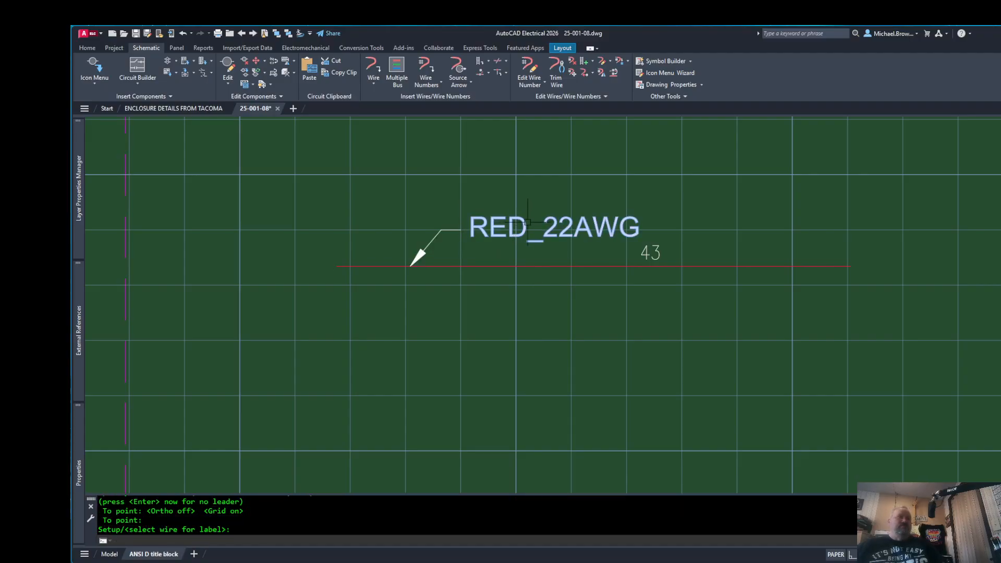
- Clear the wire selection and turn off the drawing grid
{"action": "scroll", "coordinate": [536, 250], "scroll_direction": "down", "scroll_amount": 2}
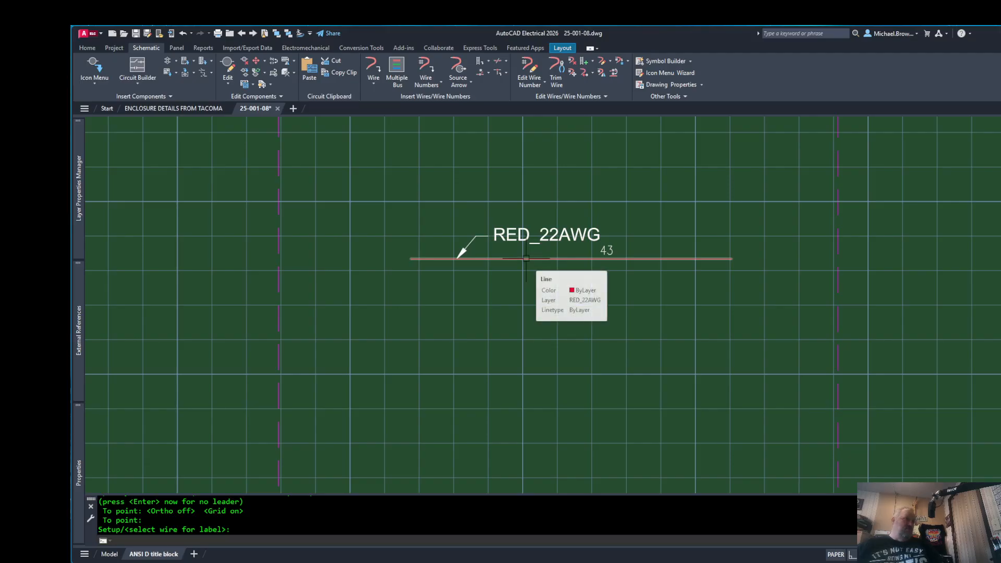
{"action": "left_click", "coordinate": [526, 258]}
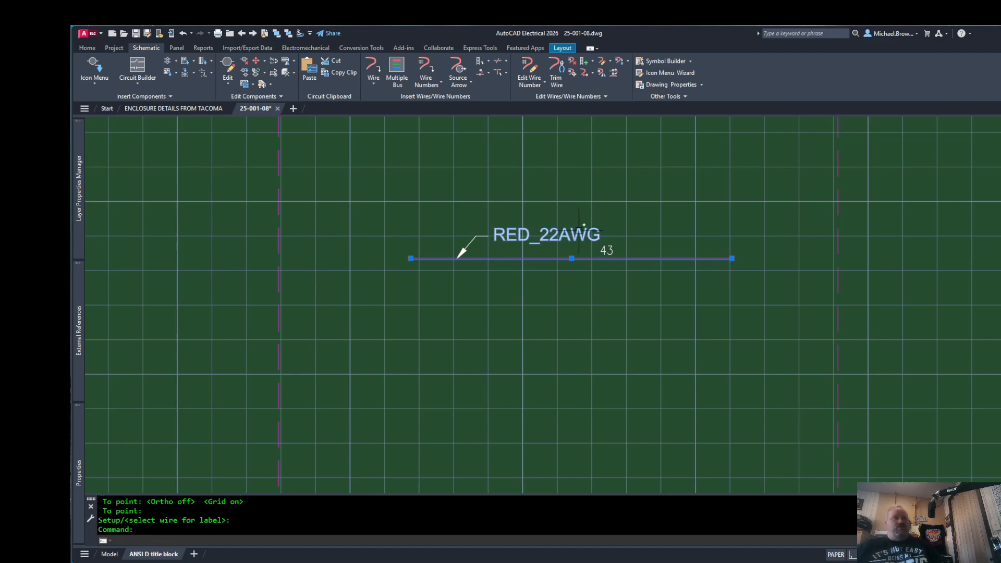
{"action": "key", "text": "Escape"}
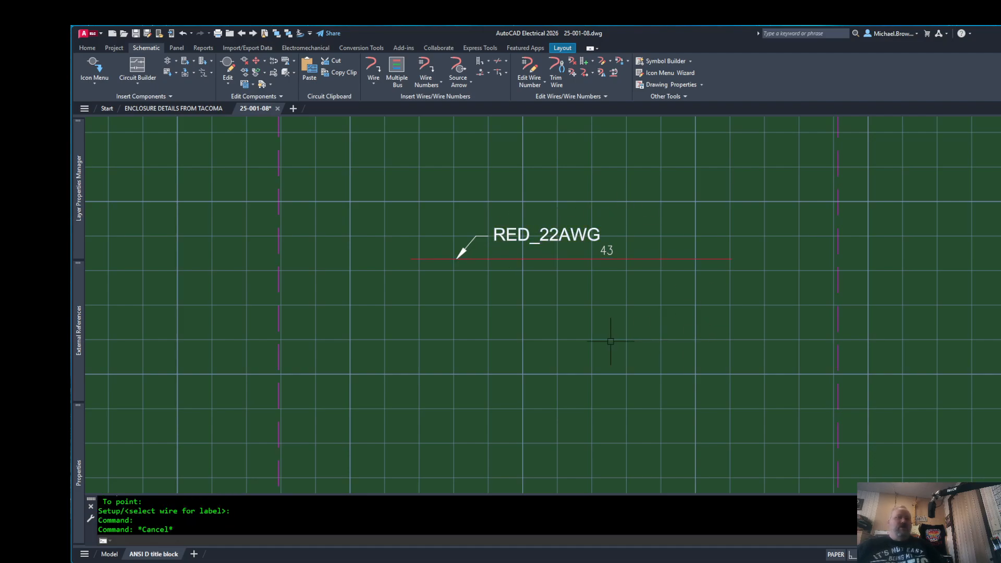
{"action": "key", "text": "F7"}
{"action": "scroll", "coordinate": [542, 286], "scroll_direction": "down", "scroll_amount": 5}
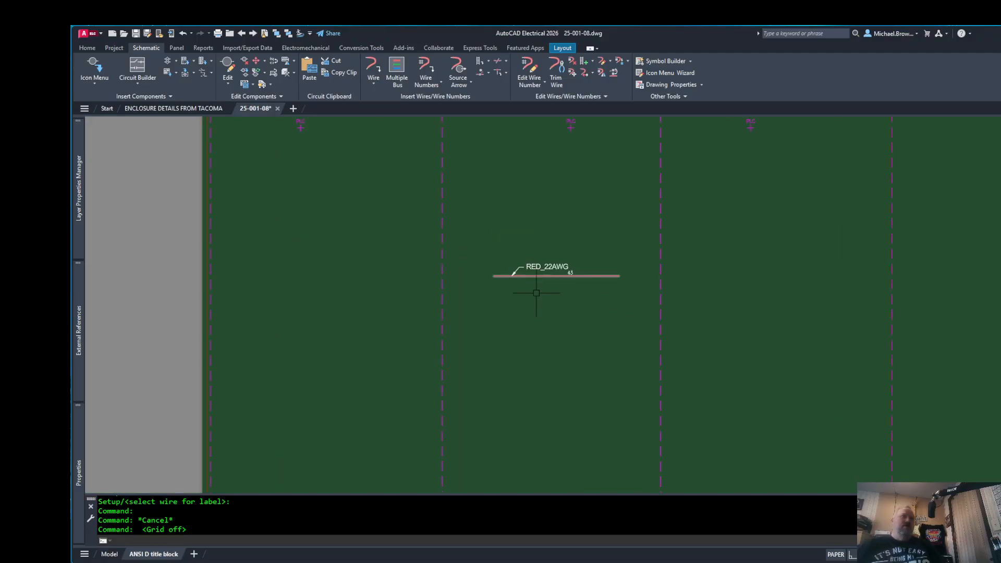
- Insert a second horizontal wire about 5.15 units long below the labelled RED_22AWG wire
{"action": "scroll", "coordinate": [530, 313], "scroll_direction": "up", "scroll_amount": 3}
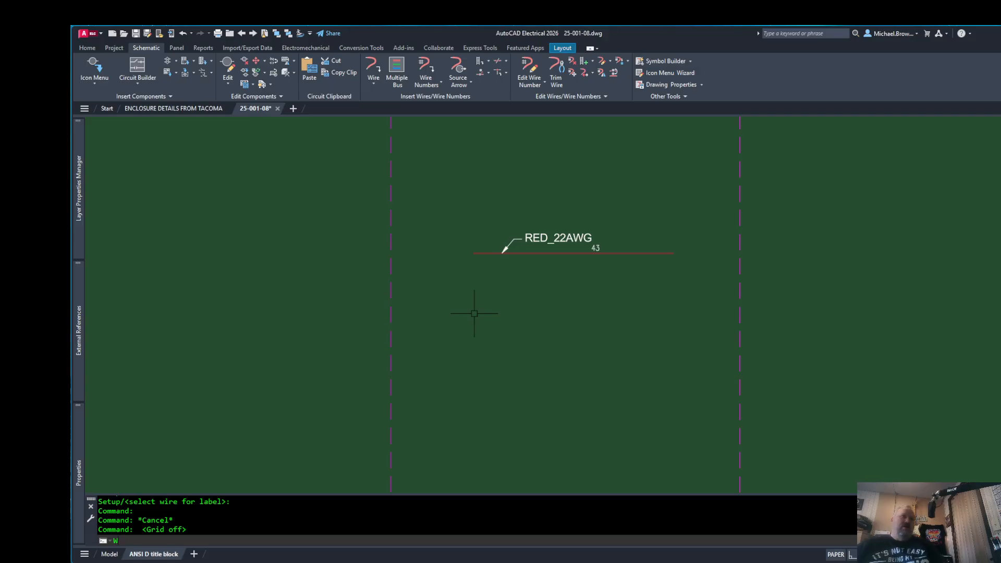
{"action": "key", "text": "Return"}
{"action": "left_click", "coordinate": [774, 202]}
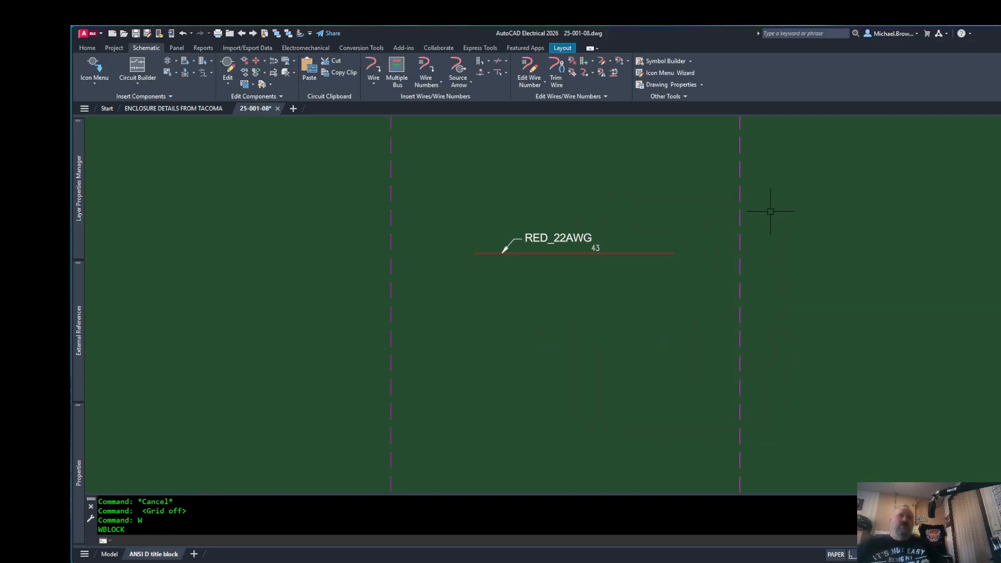
{"action": "left_click", "coordinate": [373, 67]}
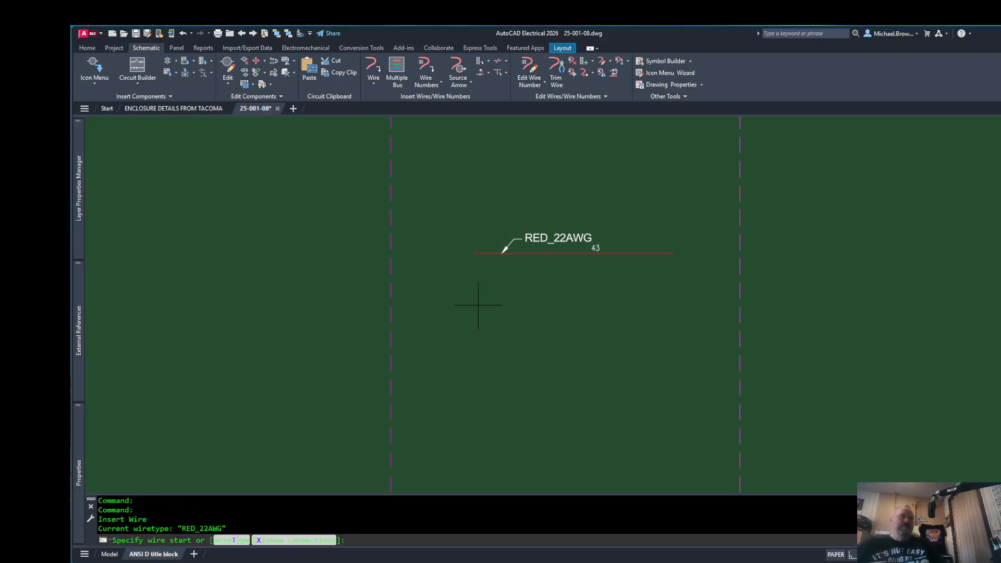
{"action": "left_click", "coordinate": [467, 317]}
{"action": "left_click", "coordinate": [689, 317]}
{"action": "key", "text": "Escape"}
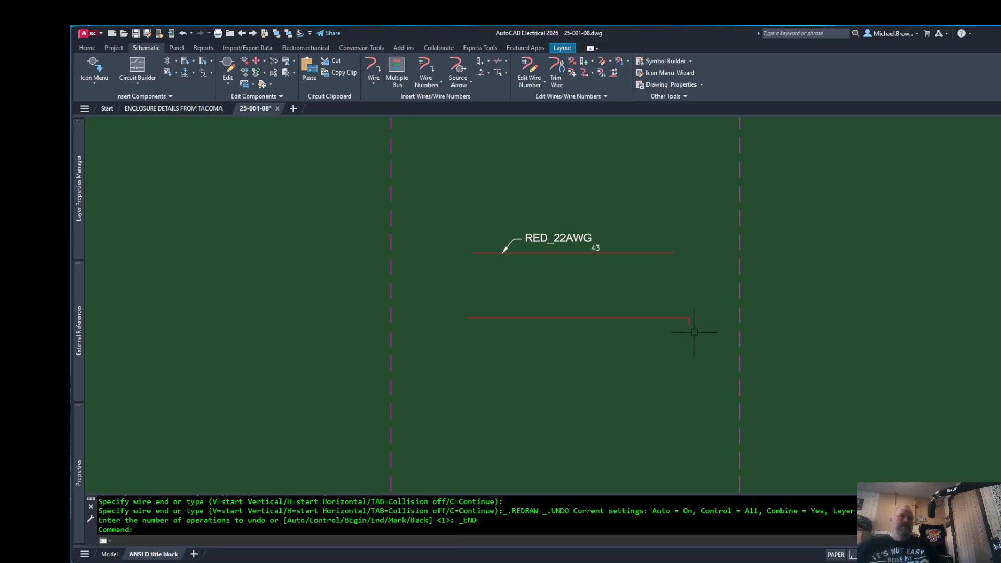
- Change the lower wire's layer to ORG_18AWG in its properties and clear the selection
{"action": "left_click", "coordinate": [537, 318]}
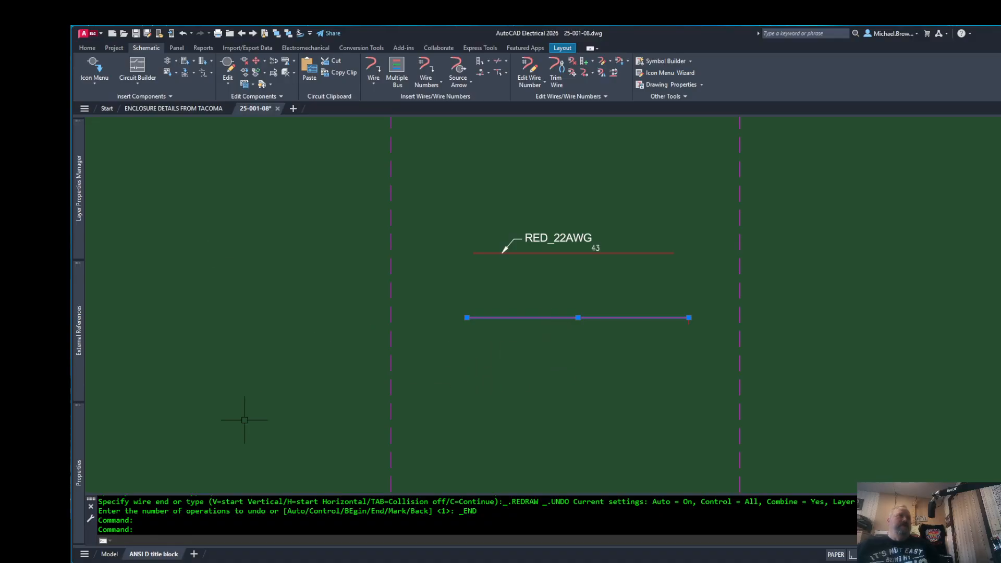
{"action": "mouse_move", "coordinate": [79, 447]}
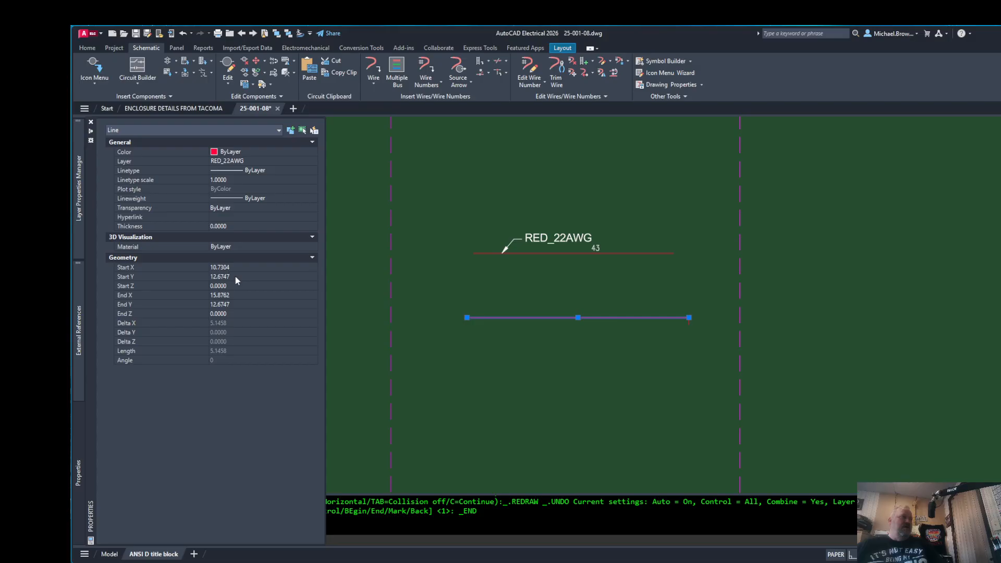
{"action": "left_click", "coordinate": [280, 161]}
{"action": "left_click", "coordinate": [280, 161]}
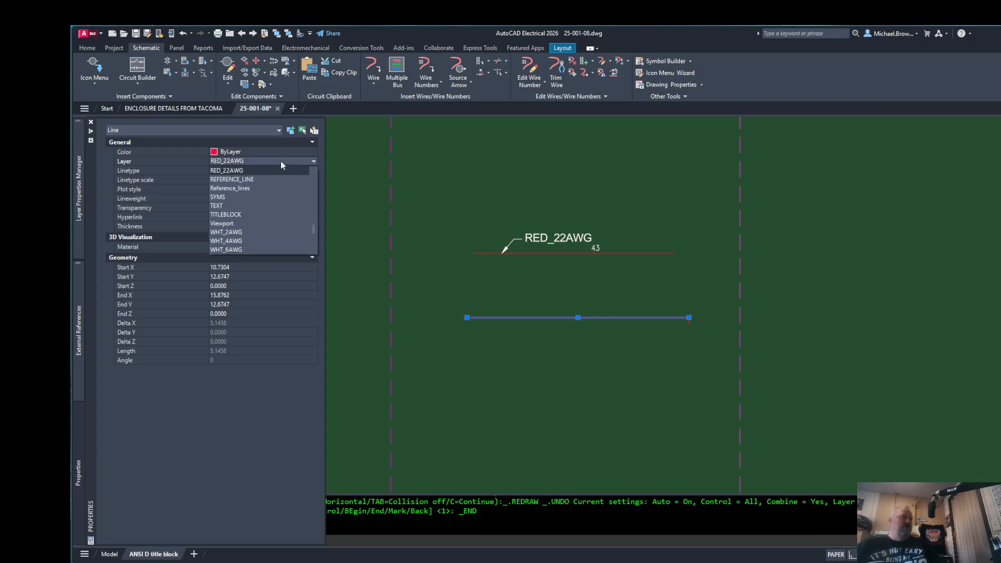
{"action": "scroll", "coordinate": [281, 161], "scroll_direction": "up", "scroll_amount": 10}
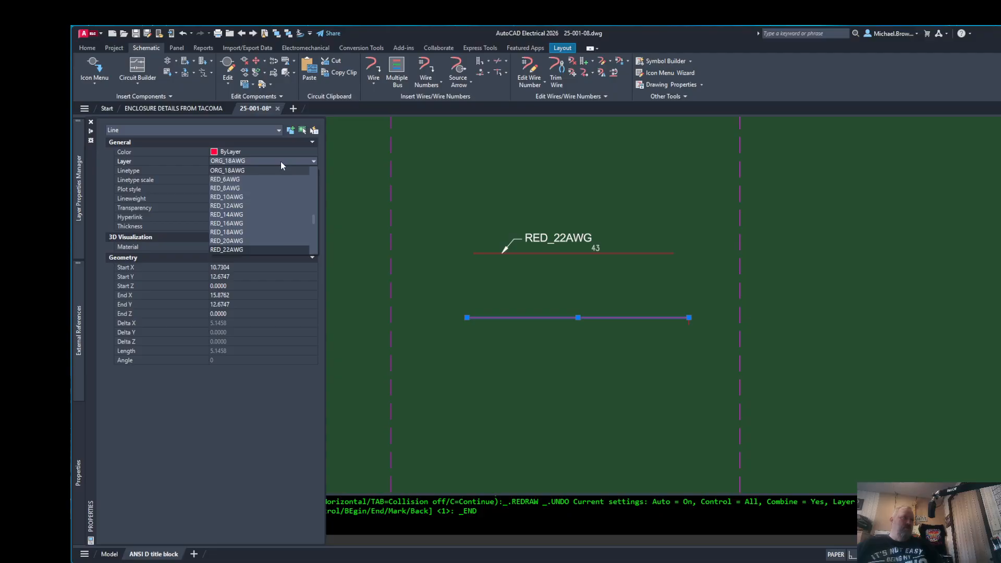
{"action": "left_click", "coordinate": [246, 170]}
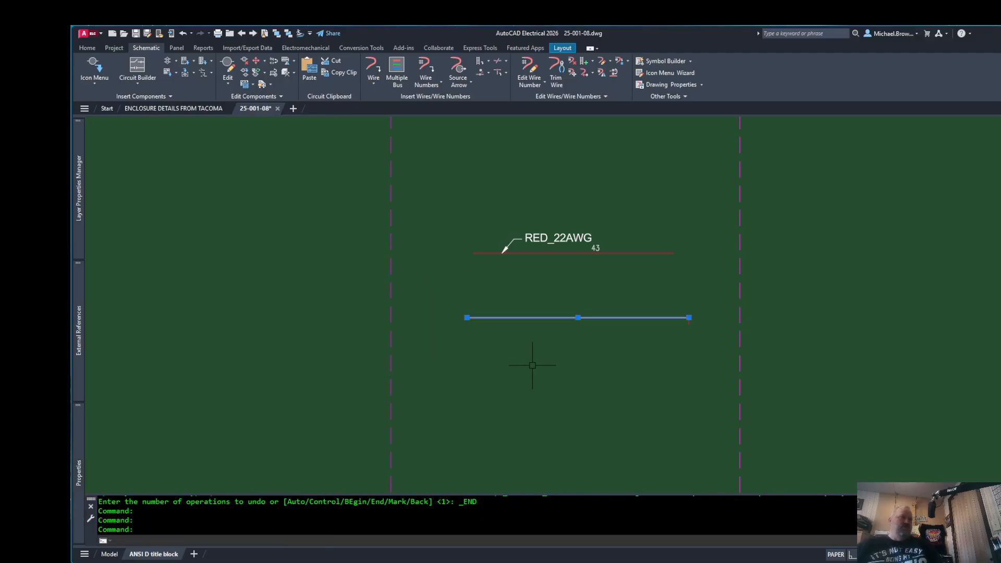
{"action": "key", "text": "Escape"}
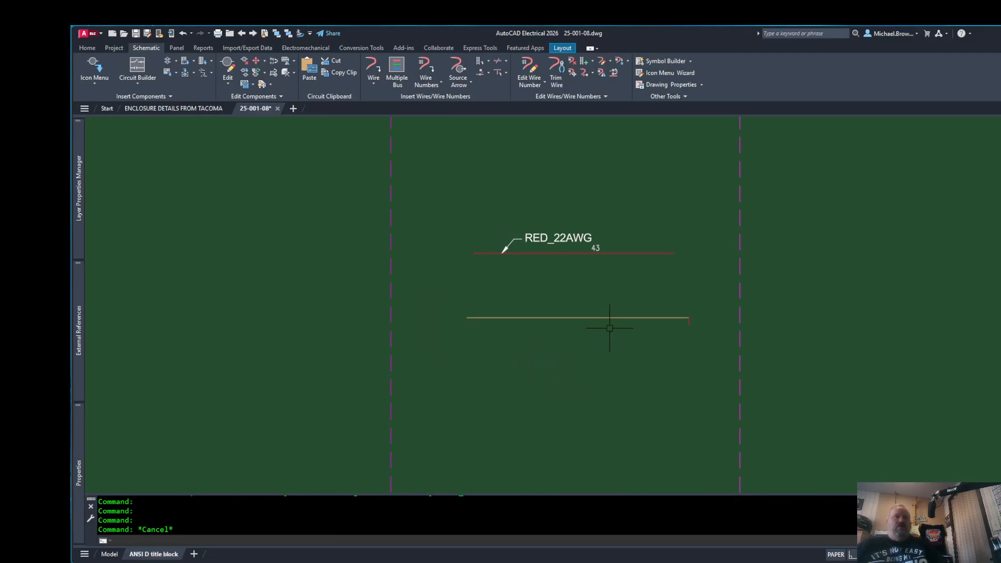
- Check which context commands are offered for the lower wire on the ORG_18AWG layer
{"action": "left_click", "coordinate": [600, 318]}
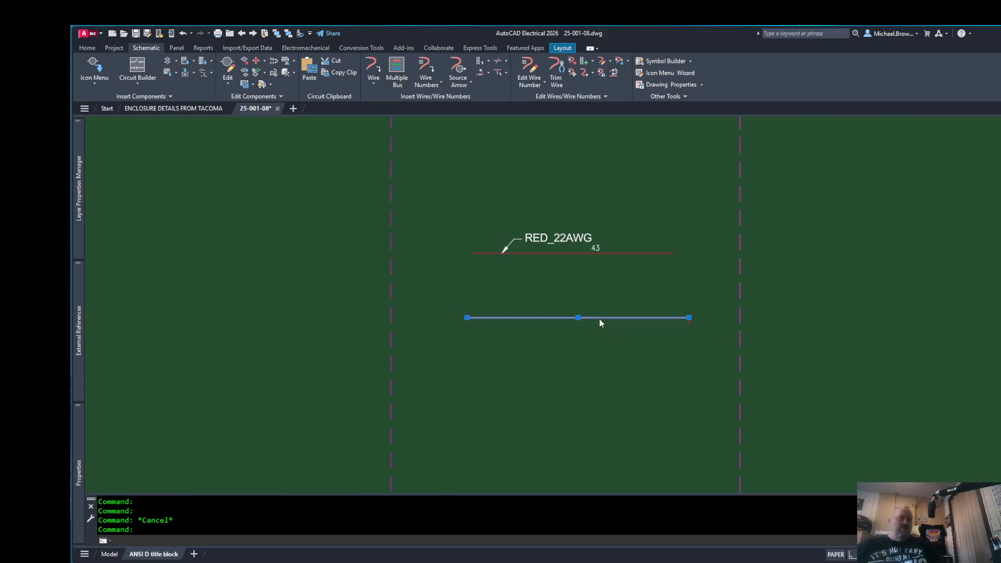
{"action": "right_click", "coordinate": [600, 323]}
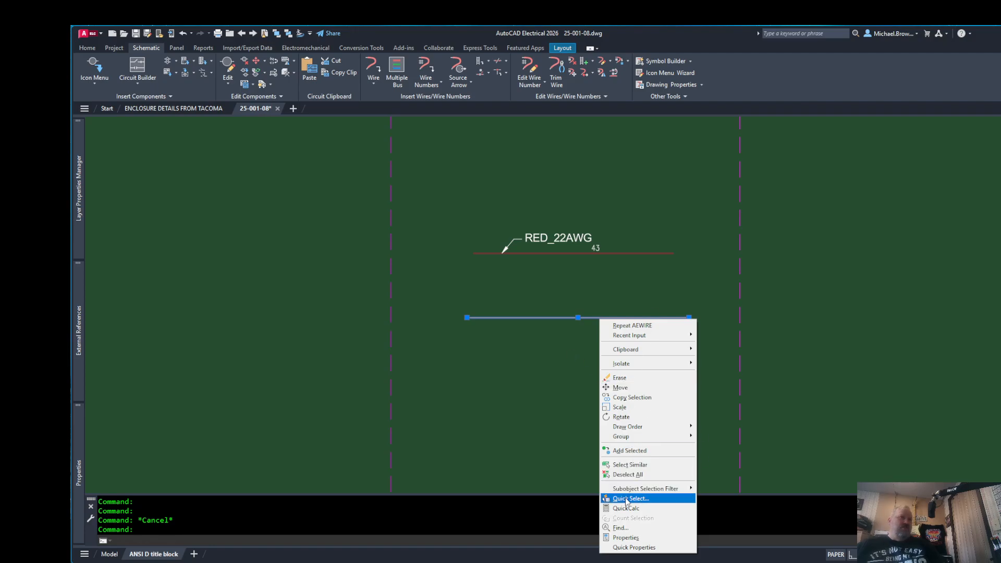
{"action": "mouse_move", "coordinate": [628, 354]}
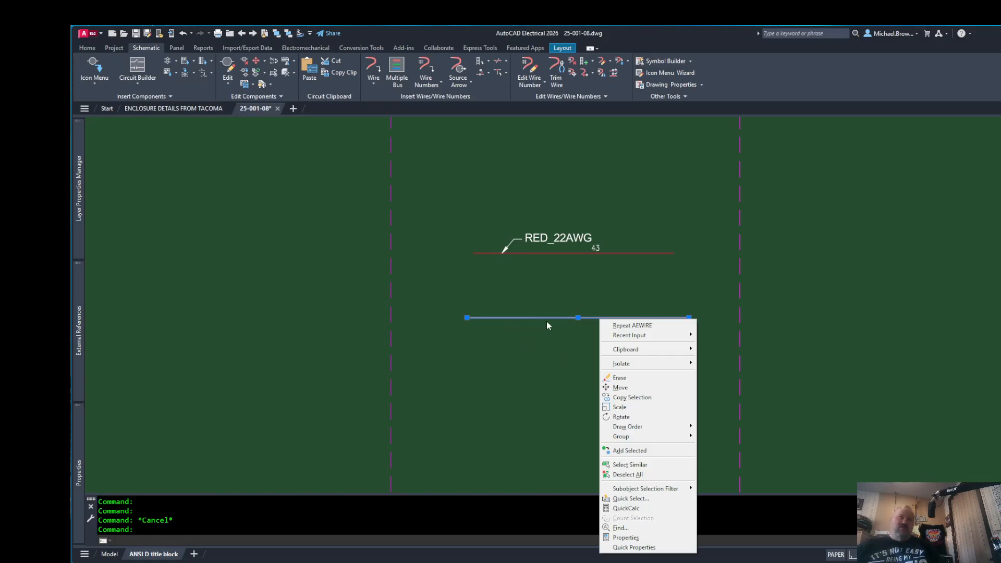
{"action": "left_click", "coordinate": [522, 349]}
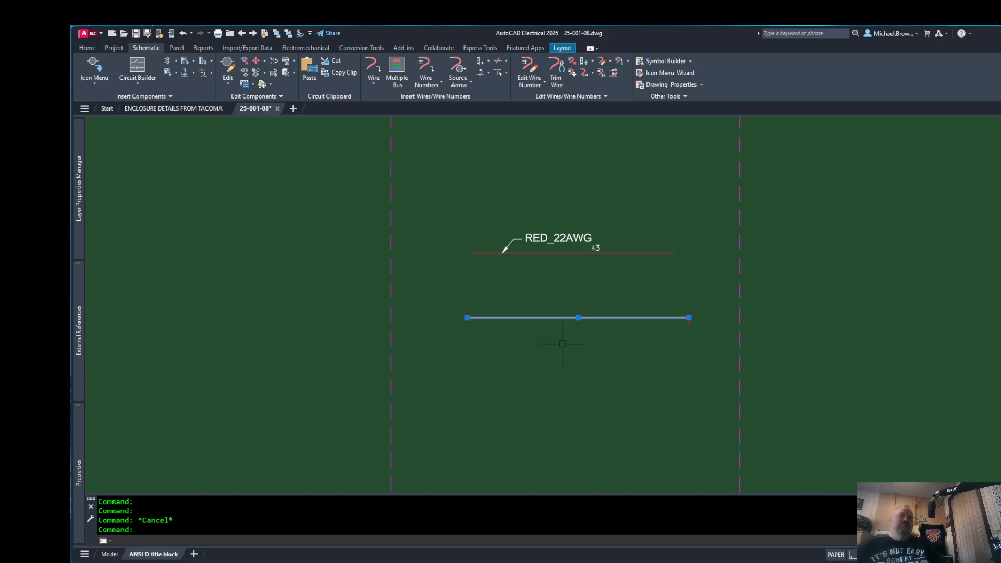
{"action": "key", "text": "Escape"}
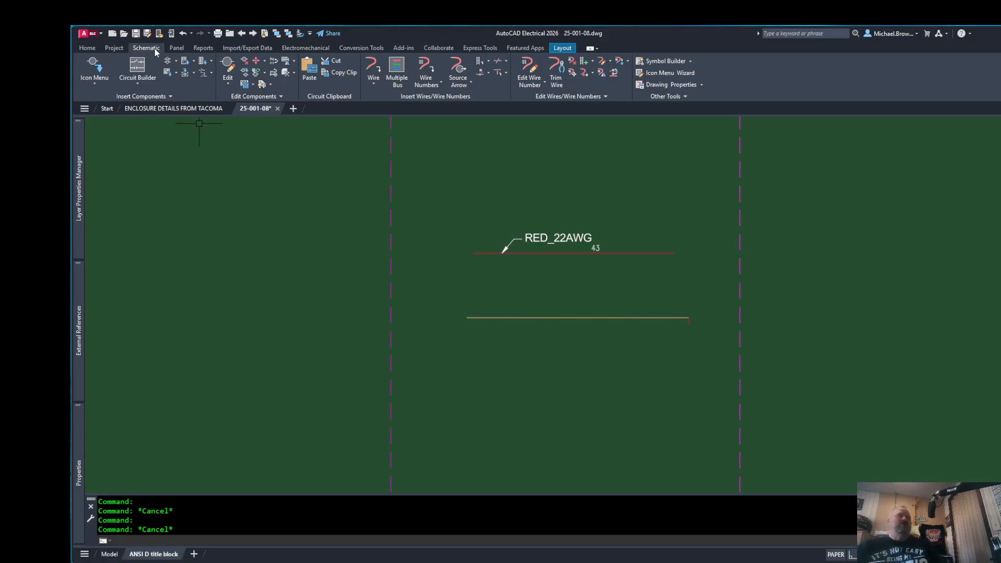
- Add a wire type in the first empty row of Create/Edit Wire Type with color ORG and size 18AWG
{"action": "left_click", "coordinate": [603, 62]}
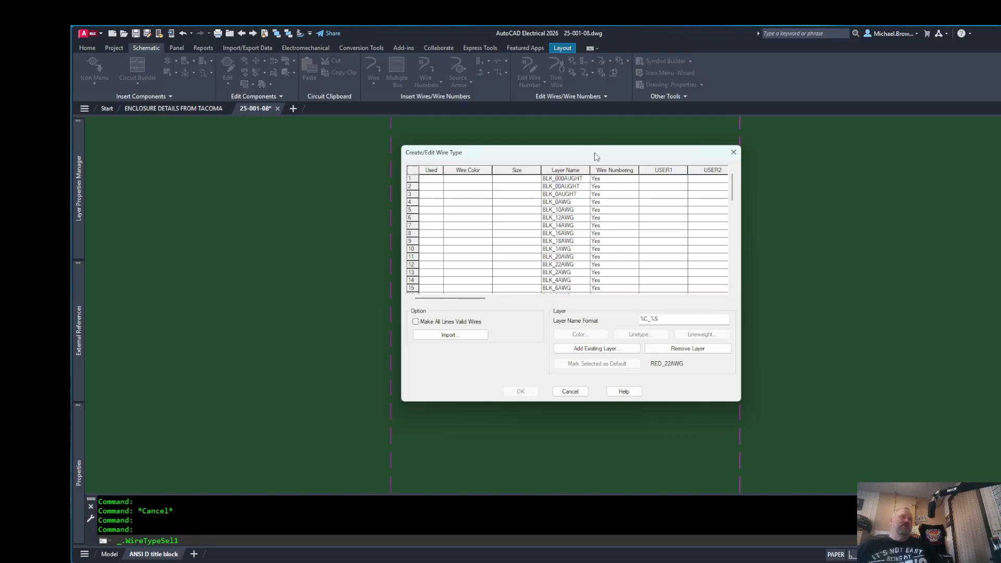
{"action": "left_click_drag", "start_coordinate": [596, 156], "coordinate": [703, 144]}
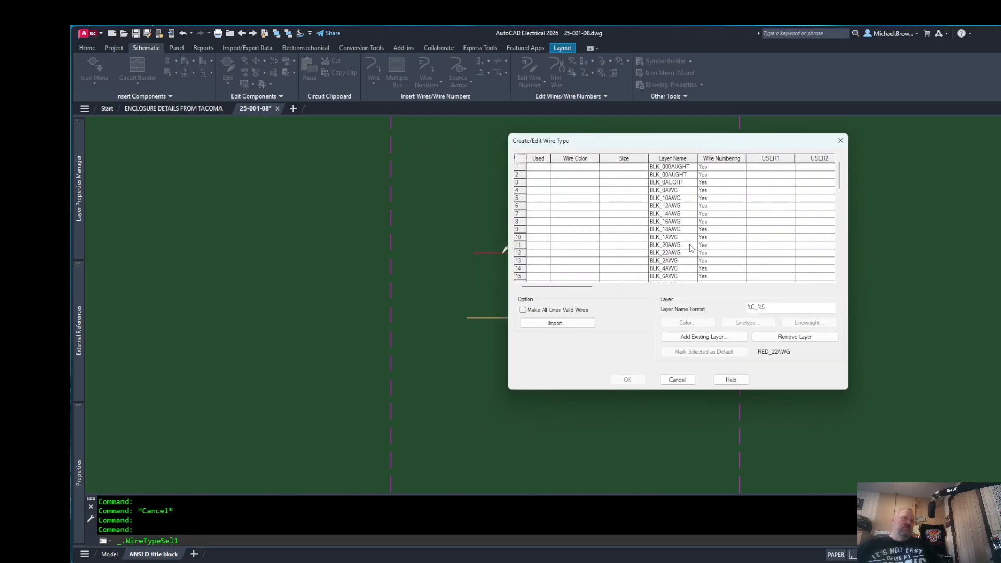
{"action": "scroll", "coordinate": [761, 228], "scroll_direction": "down", "scroll_amount": 12}
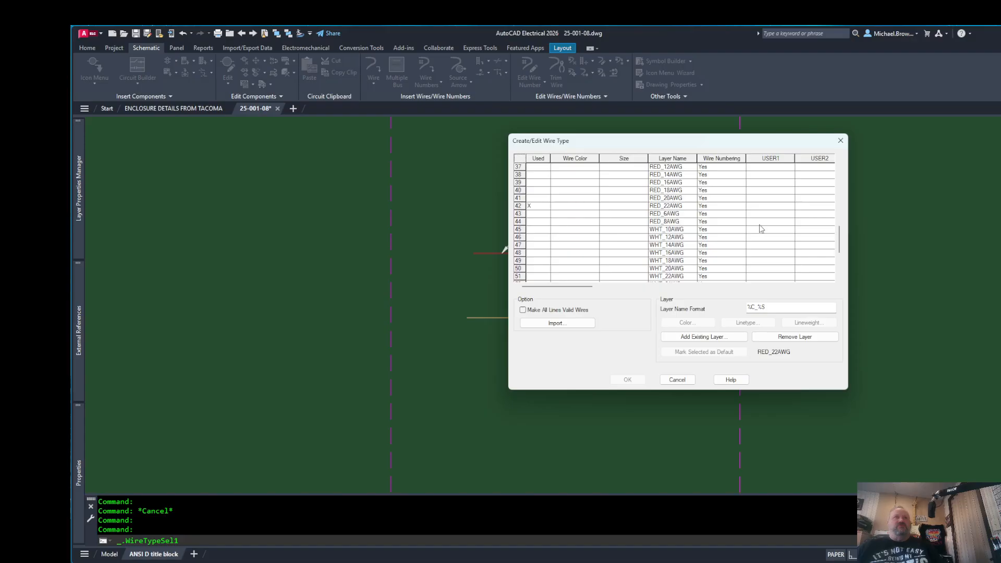
{"action": "scroll", "coordinate": [761, 228], "scroll_direction": "down", "scroll_amount": 4}
{"action": "scroll", "coordinate": [760, 229], "scroll_direction": "up", "scroll_amount": 14}
{"action": "scroll", "coordinate": [743, 216], "scroll_direction": "up", "scroll_amount": 2}
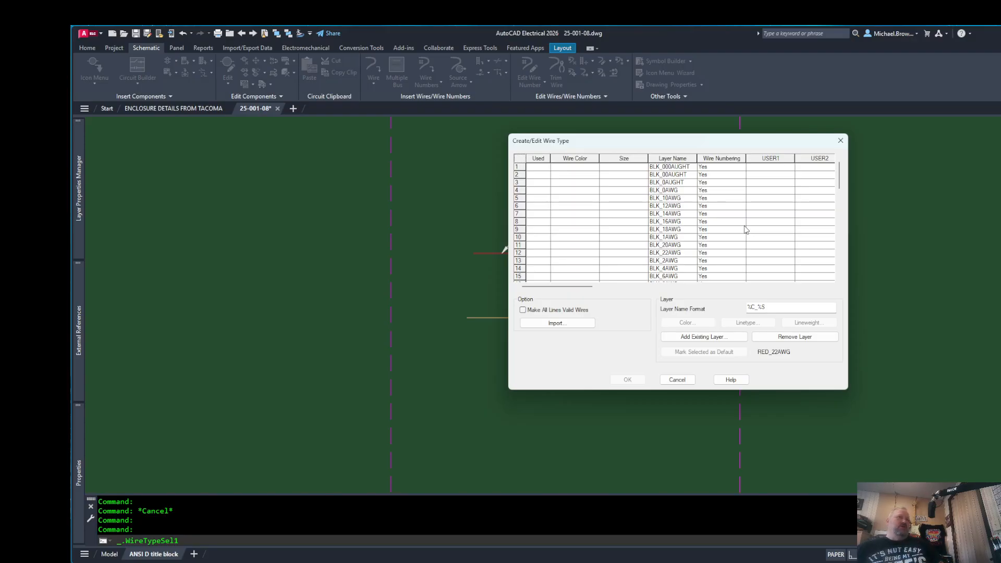
{"action": "scroll", "coordinate": [758, 242], "scroll_direction": "down", "scroll_amount": 15}
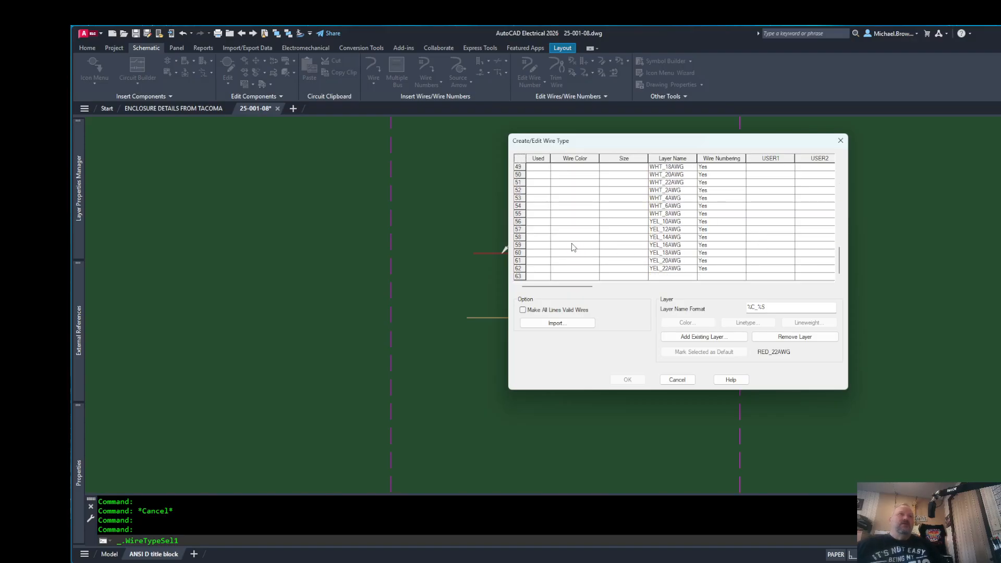
{"action": "left_click", "coordinate": [666, 277]}
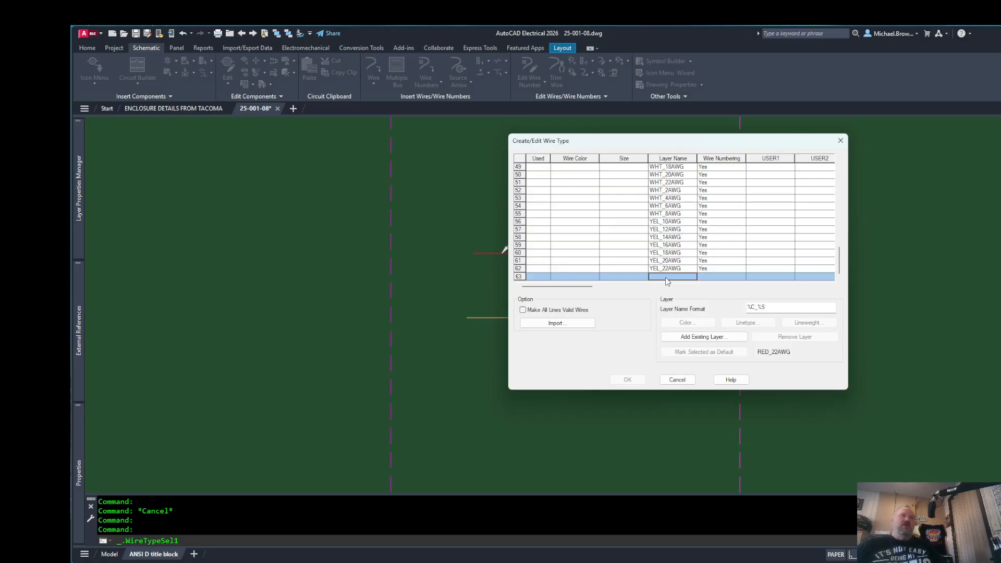
{"action": "left_click", "coordinate": [569, 277]}
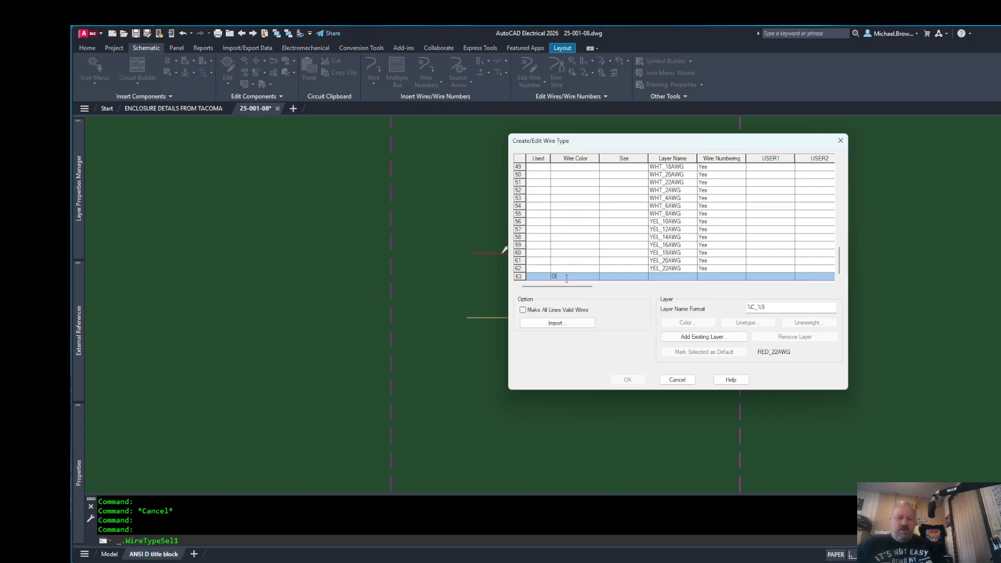
{"action": "type", "text": "ORG"}
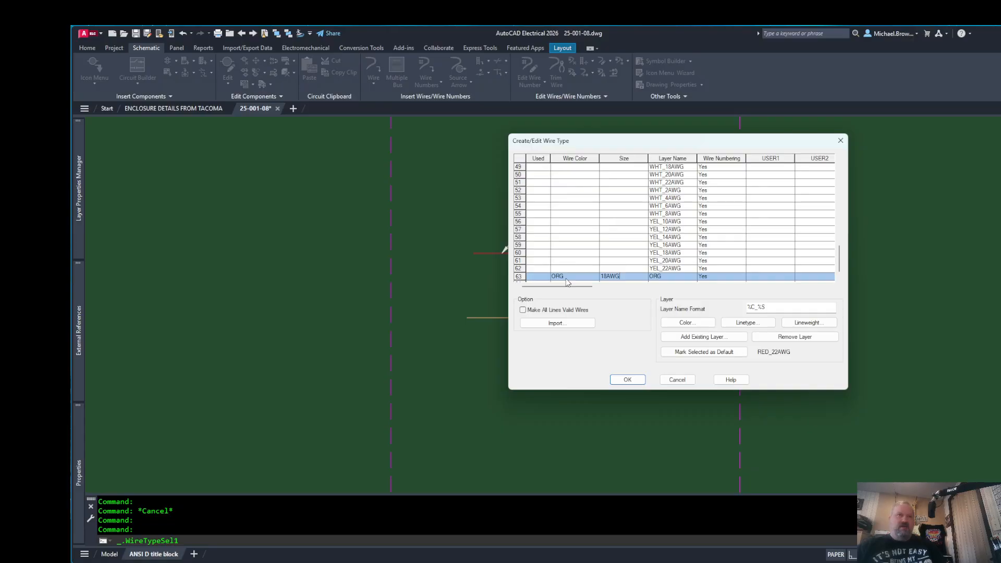
{"action": "key", "text": "Tab"}
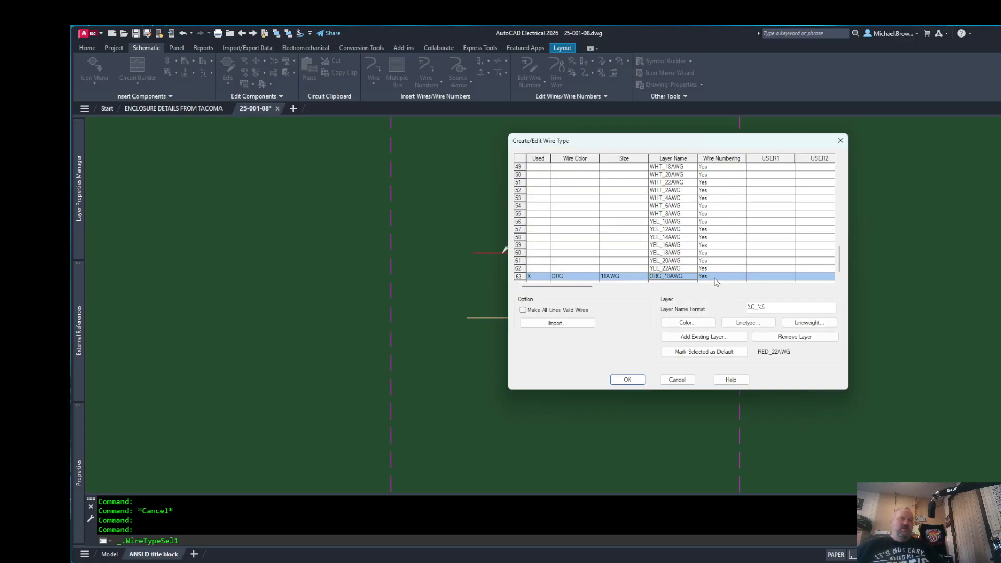
- Examine the Wire Numbering choices for the new ORG_18AWG row and the neighbouring color, size and USER1 cells
{"action": "scroll", "coordinate": [717, 280], "scroll_direction": "down", "scroll_amount": 1}
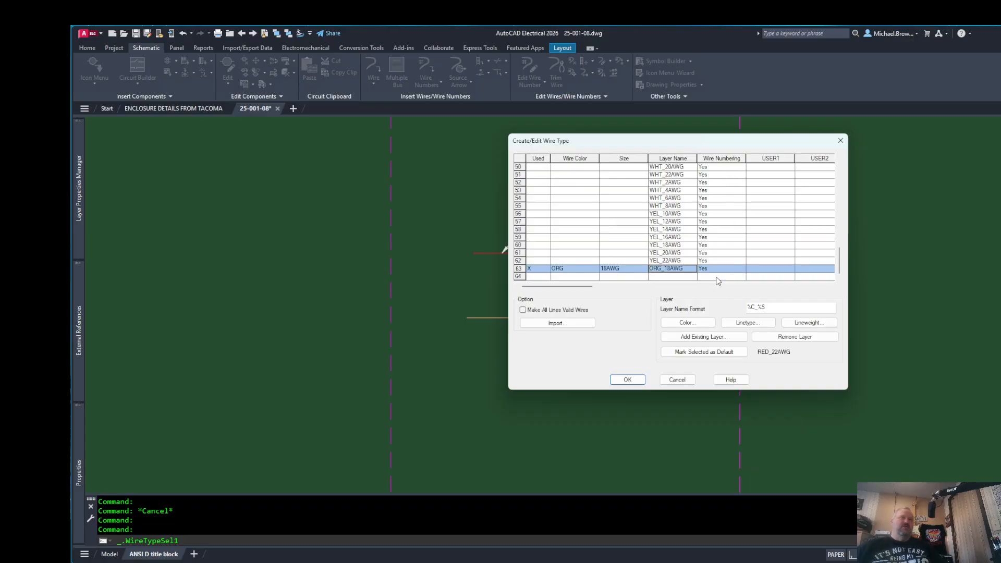
{"action": "left_click", "coordinate": [714, 269]}
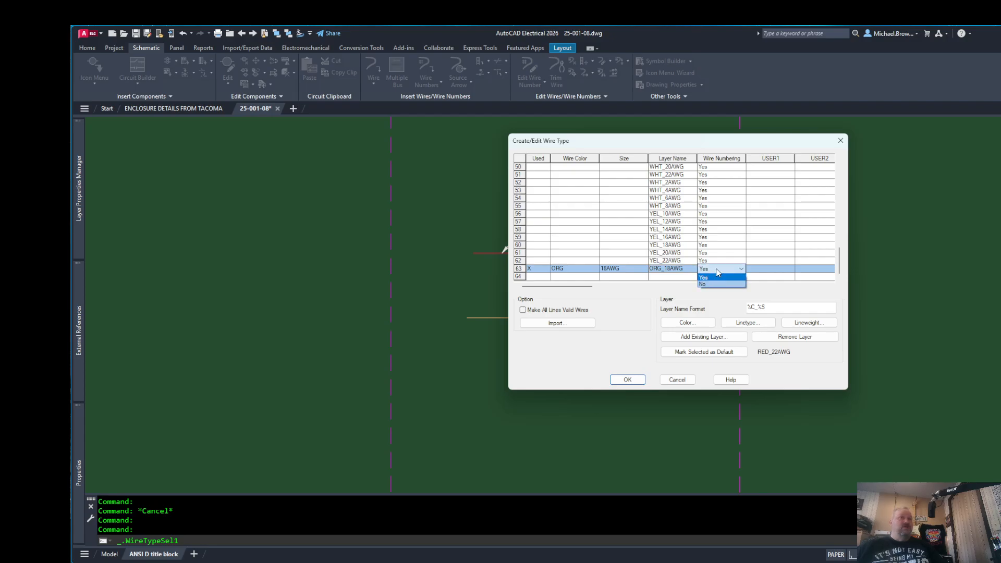
{"action": "left_click", "coordinate": [717, 271]}
{"action": "left_click", "coordinate": [597, 253]}
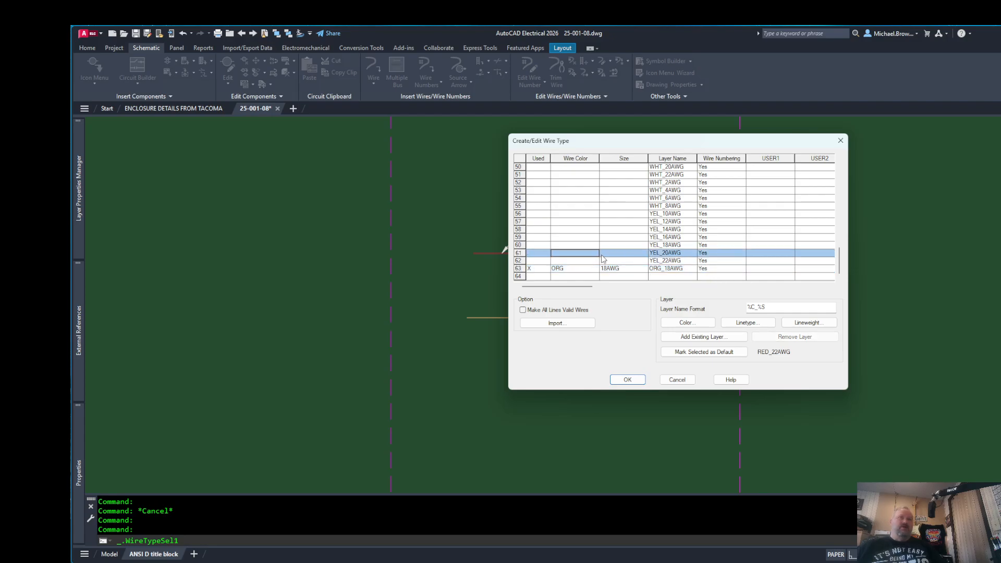
{"action": "mouse_move", "coordinate": [571, 288]}
{"action": "left_mouse_down"}
{"action": "mouse_move", "coordinate": [807, 297]}
{"action": "mouse_move", "coordinate": [566, 293]}
{"action": "left_mouse_up"}
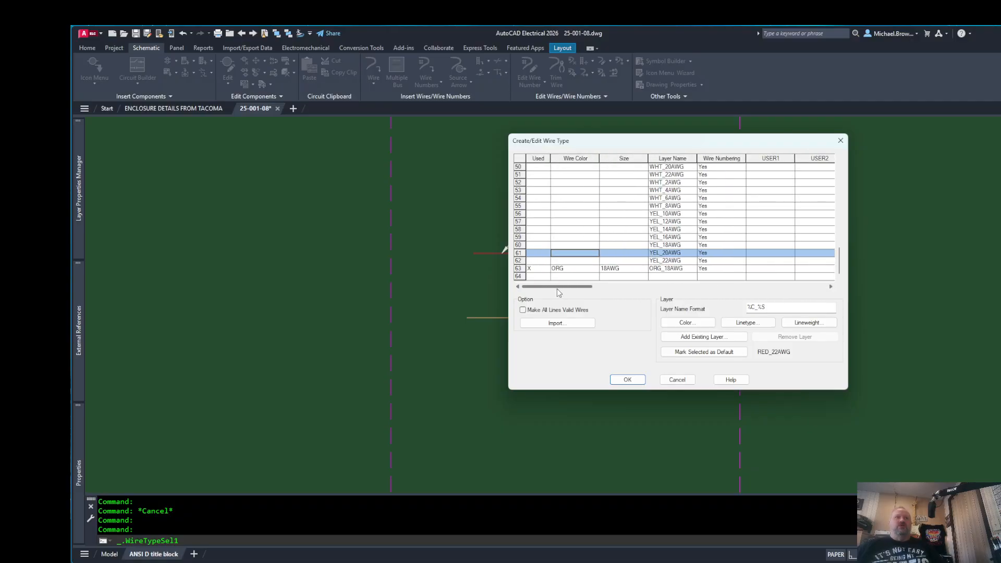
{"action": "left_click", "coordinate": [761, 253]}
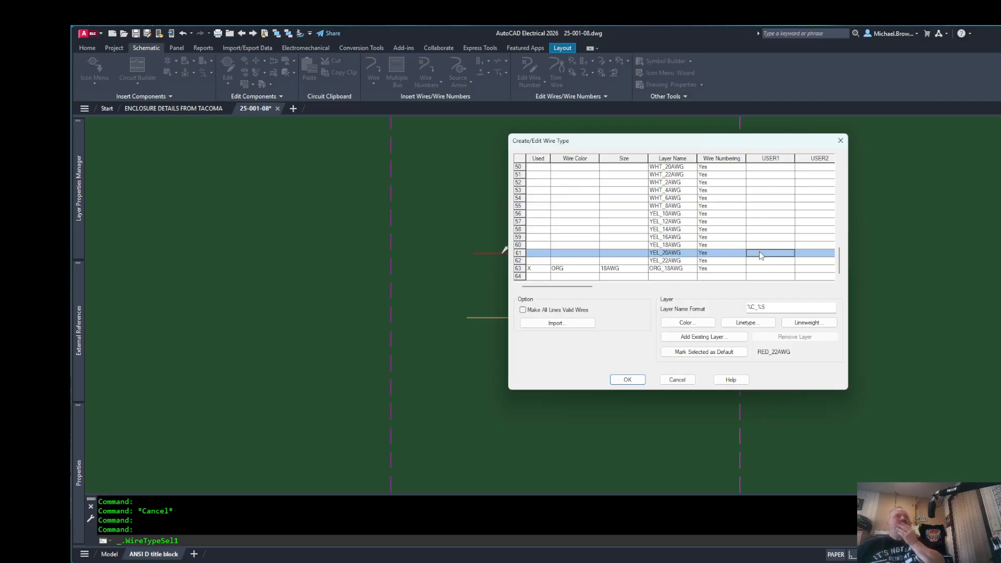
{"action": "left_click", "coordinate": [627, 255]}
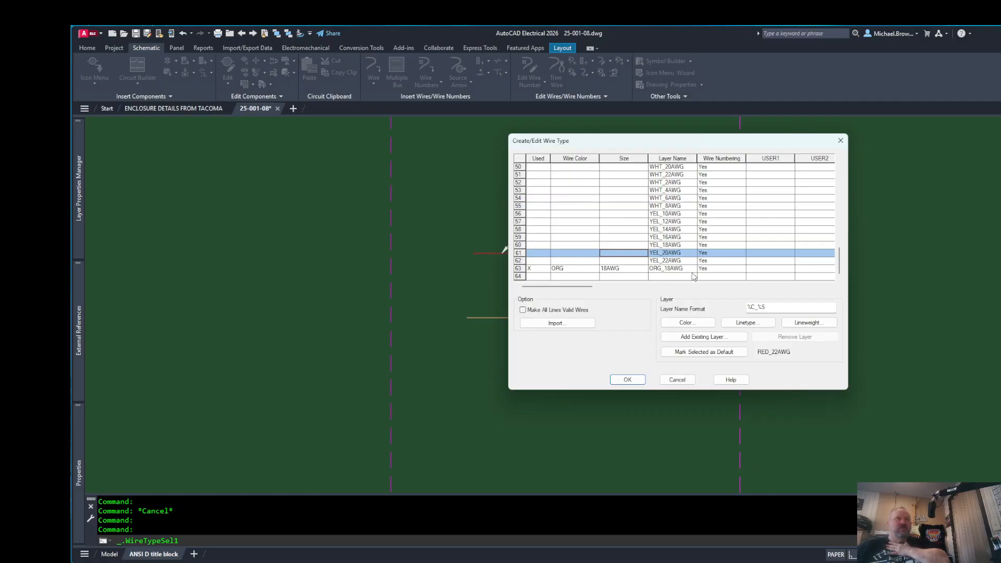
- Check the Used marks for the RED_22AWG and ORG_18AWG wire types and accept the wire type changes
{"action": "left_click", "coordinate": [539, 198]}
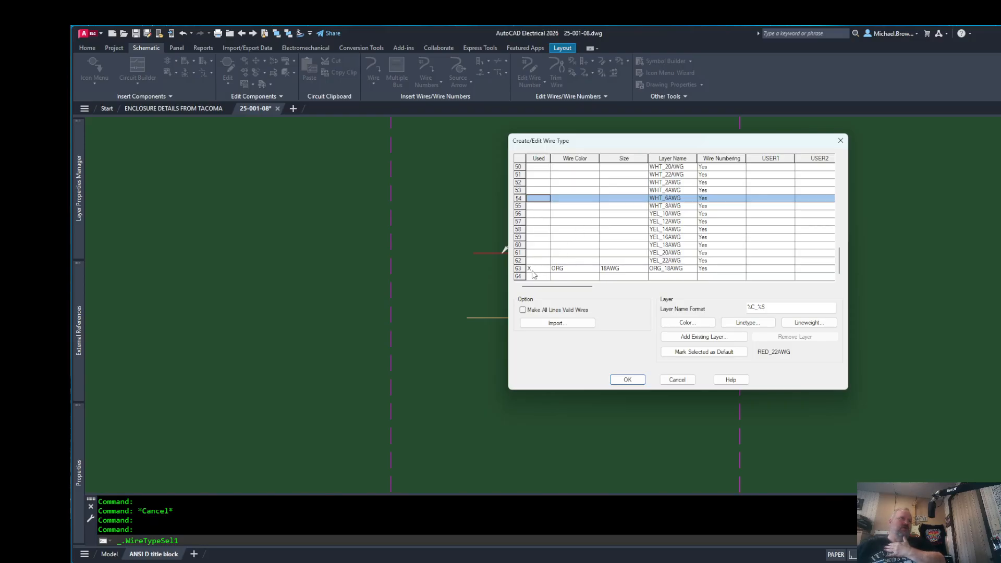
{"action": "scroll", "coordinate": [542, 261], "scroll_direction": "up", "scroll_amount": 6}
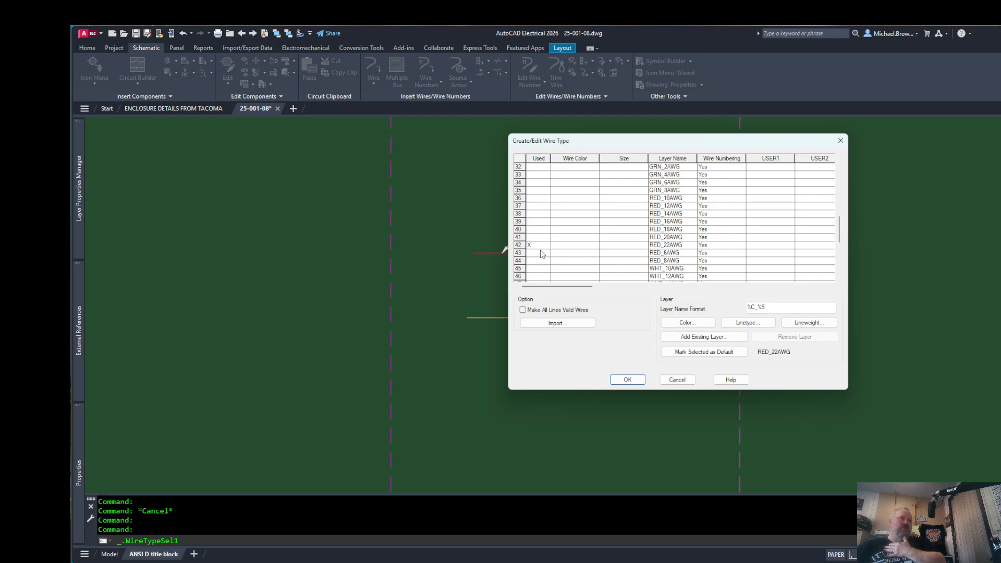
{"action": "left_click", "coordinate": [541, 246]}
{"action": "scroll", "coordinate": [542, 247], "scroll_direction": "down", "scroll_amount": 6}
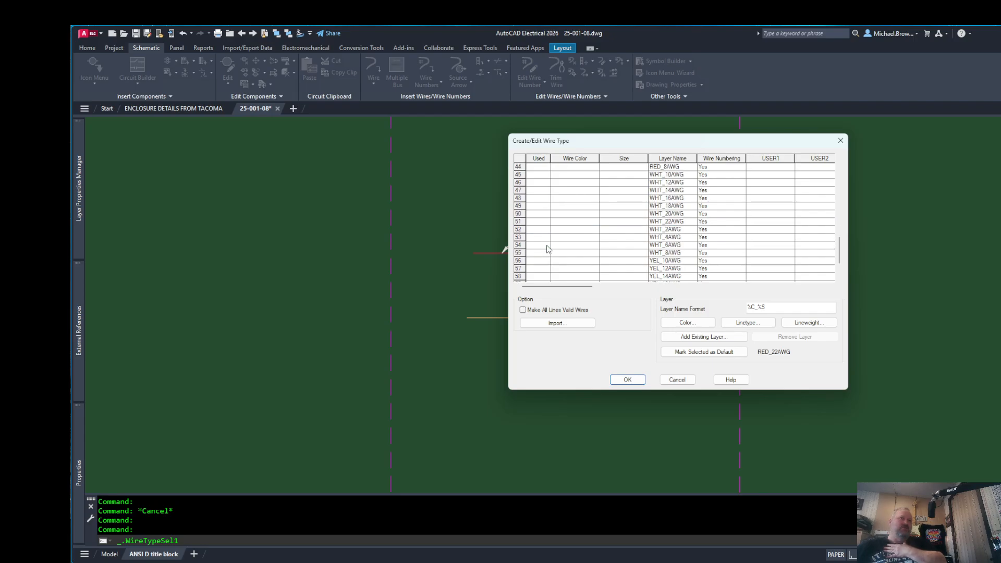
{"action": "left_click", "coordinate": [533, 269]}
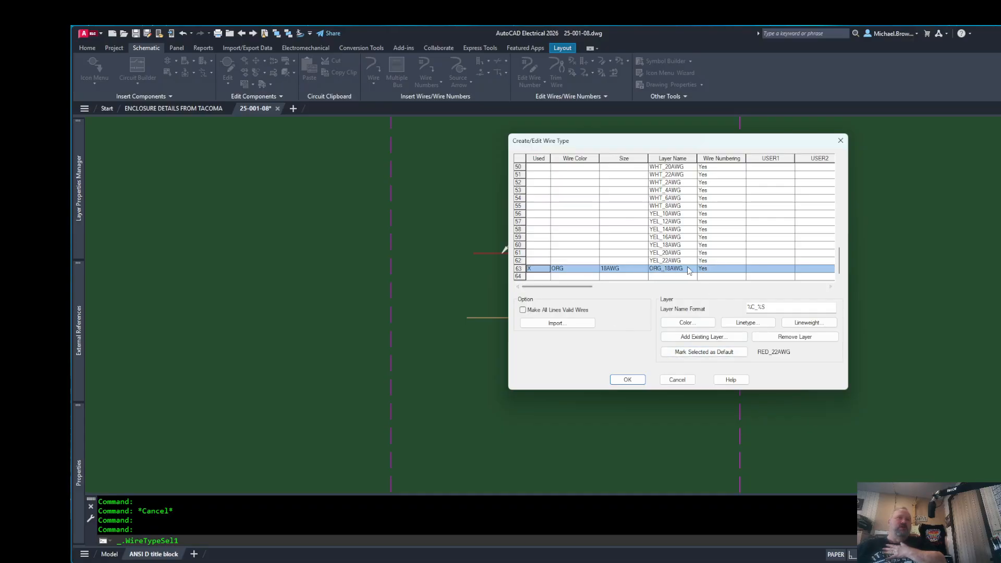
{"action": "left_click", "coordinate": [628, 380]}
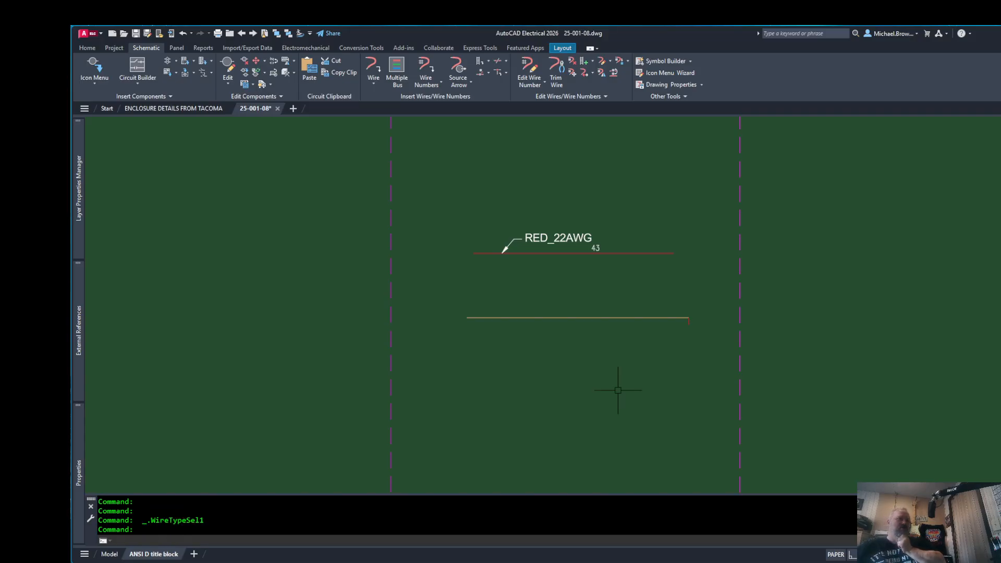
- Assign wire number 366 to the lower ORG_18AWG wire
{"action": "left_click", "coordinate": [583, 318]}
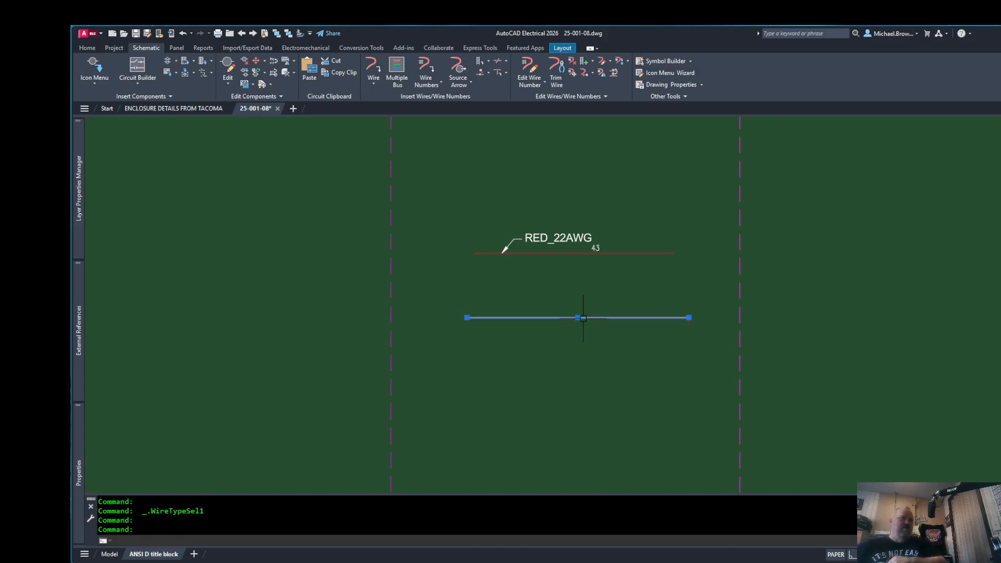
{"action": "right_click", "coordinate": [588, 318]}
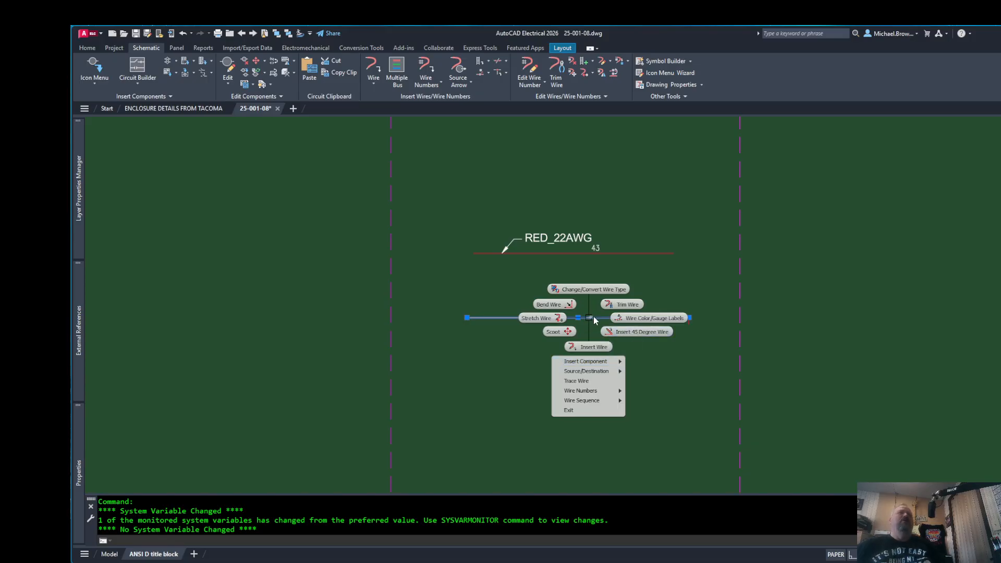
{"action": "mouse_move", "coordinate": [583, 392]}
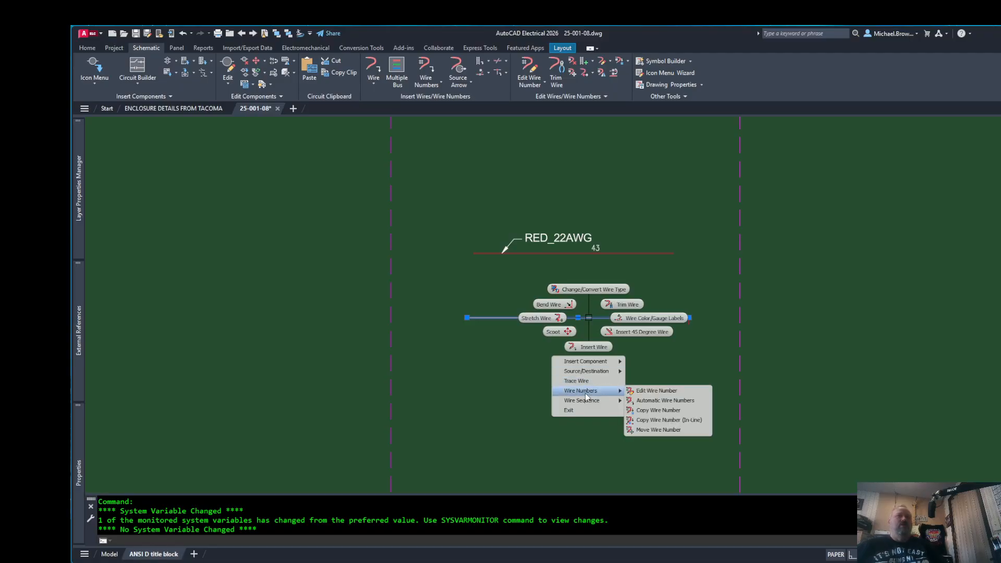
{"action": "left_click", "coordinate": [658, 390]}
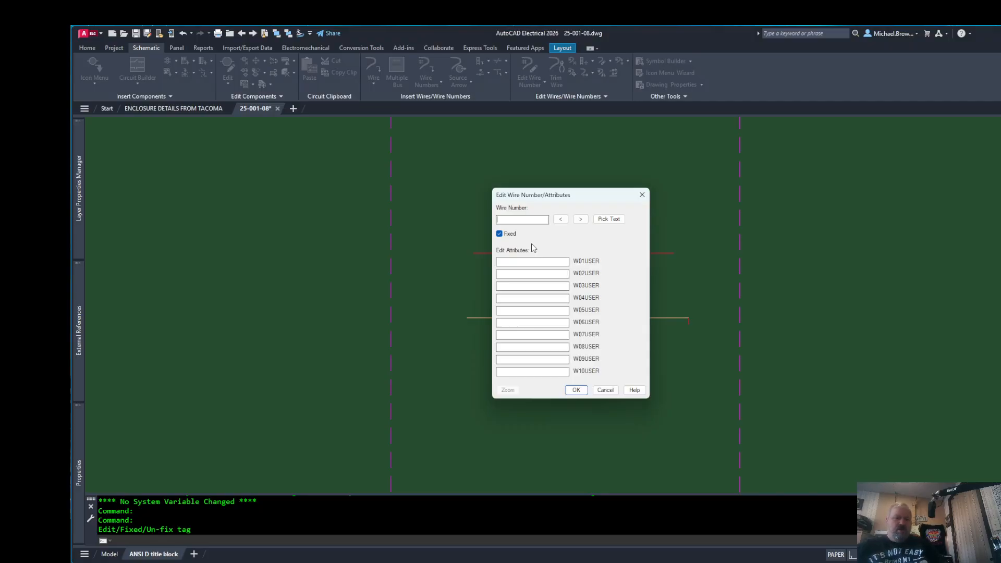
{"action": "type", "text": "366"}
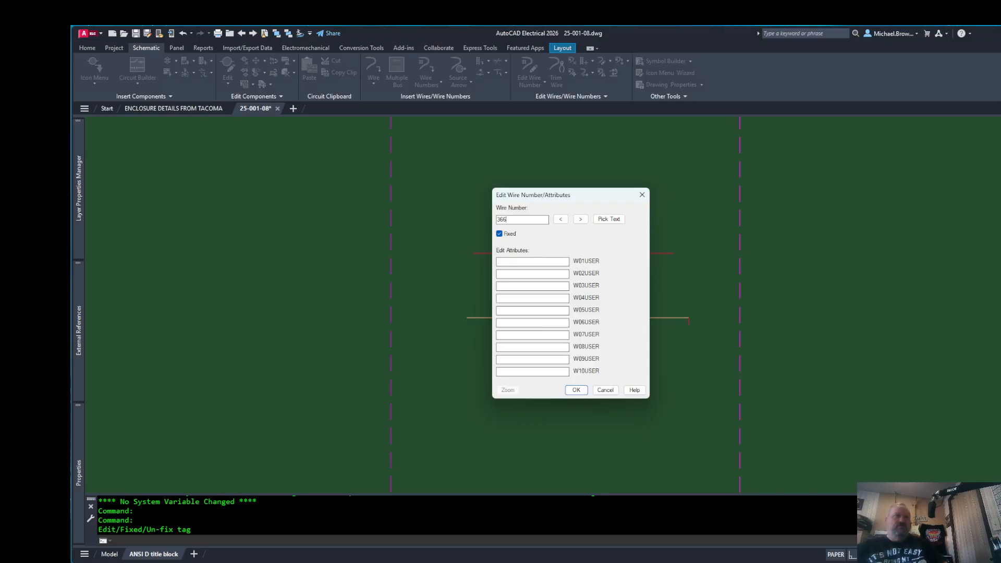
{"action": "left_click", "coordinate": [576, 390]}
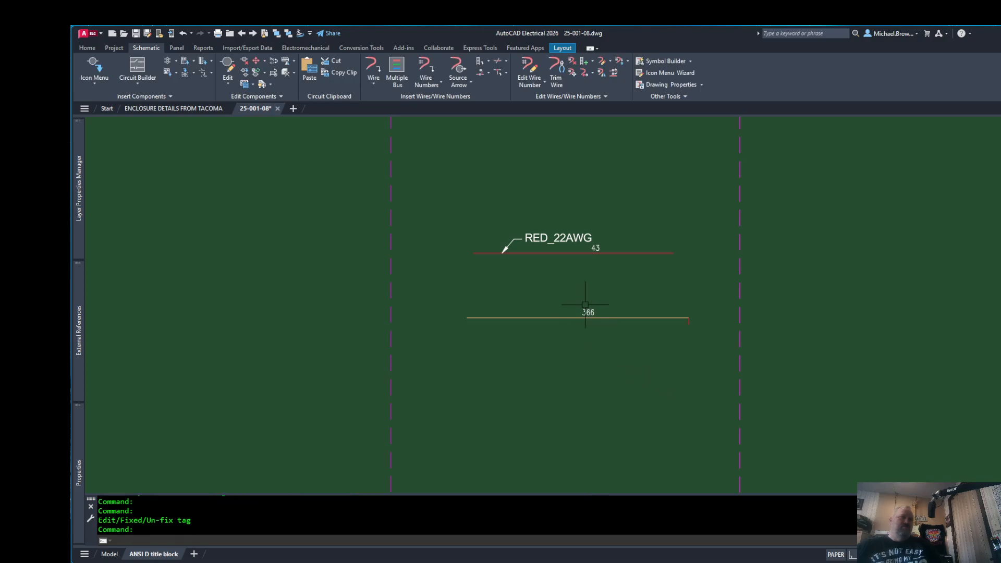
{"action": "left_click", "coordinate": [527, 317]}
{"action": "right_click", "coordinate": [527, 318]}
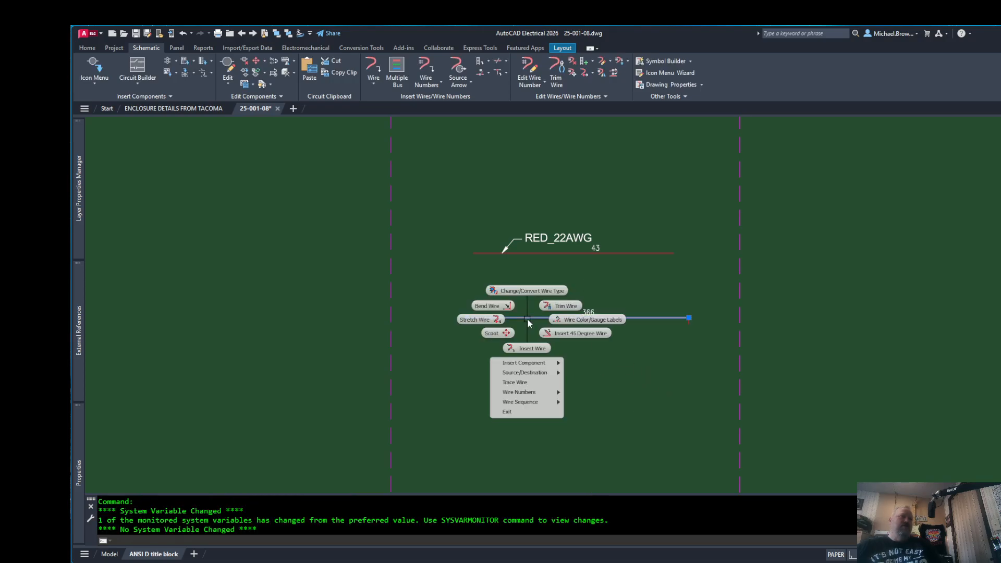
{"action": "left_click", "coordinate": [562, 337]}
{"action": "key", "text": "Escape"}
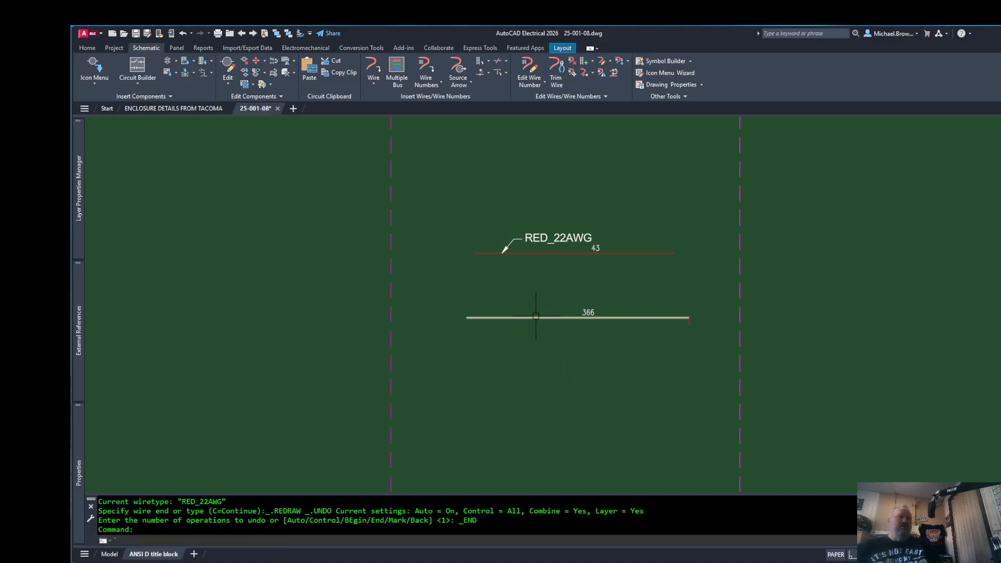
{"action": "type", "text": "`"}
{"action": "key", "text": "Return"}
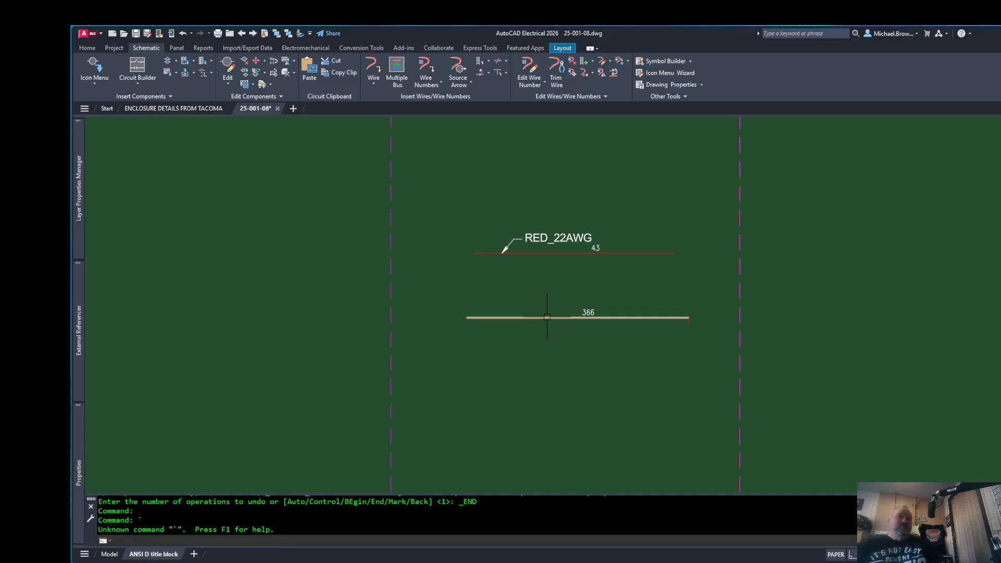
- Add a manually placed color/gauge label with leader reading ORG_18AWG above the lower wire and finish labelling
{"action": "left_click", "coordinate": [547, 316]}
{"action": "right_click", "coordinate": [546, 317]}
{"action": "left_click", "coordinate": [590, 322]}
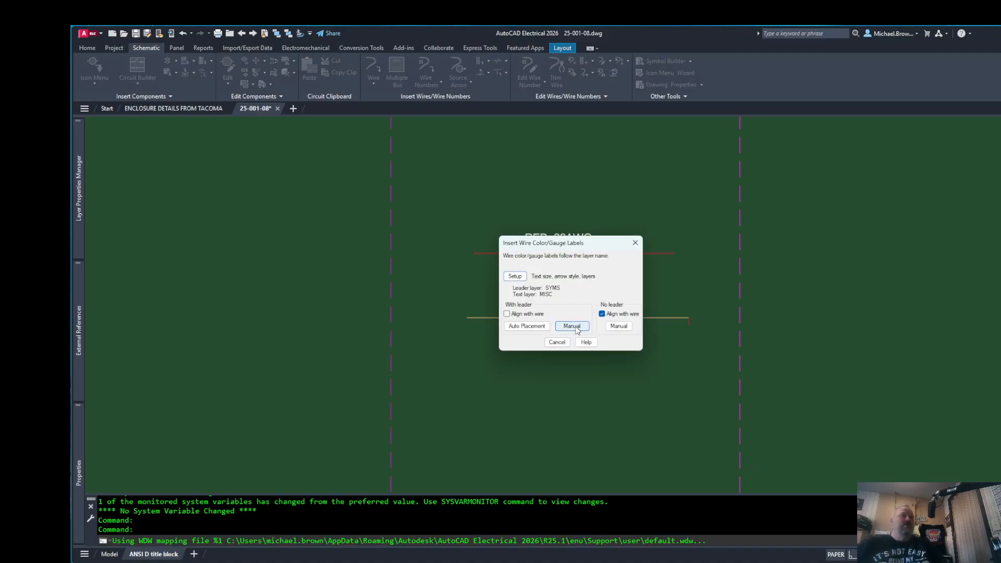
{"action": "left_click", "coordinate": [573, 327]}
{"action": "left_click", "coordinate": [544, 317]}
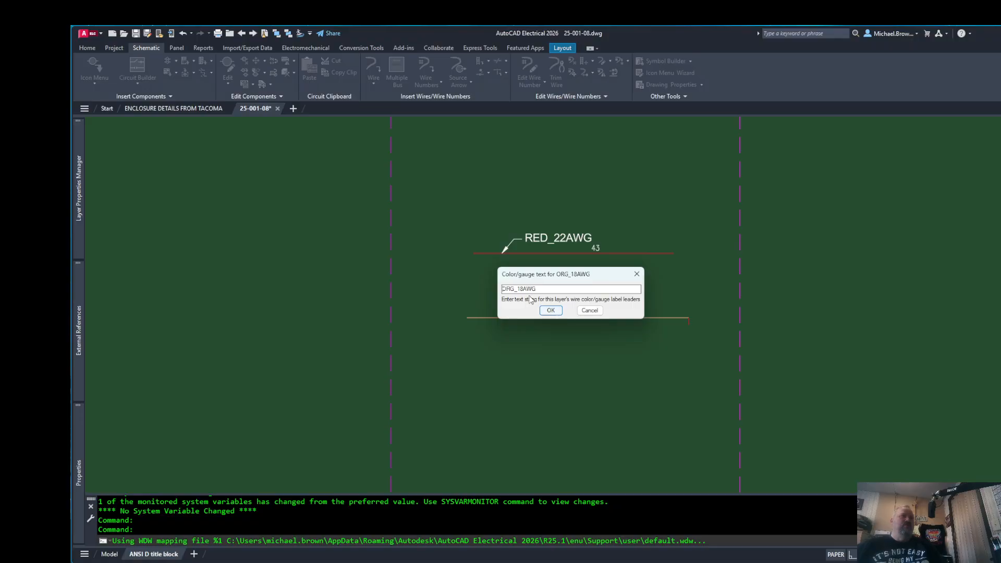
{"action": "left_click", "coordinate": [551, 309]}
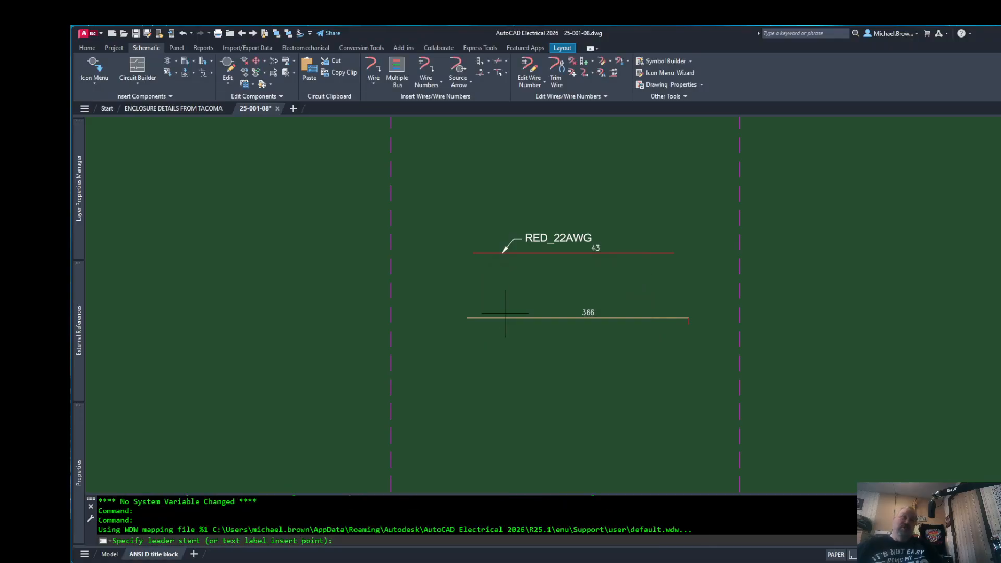
{"action": "left_click", "coordinate": [502, 317]}
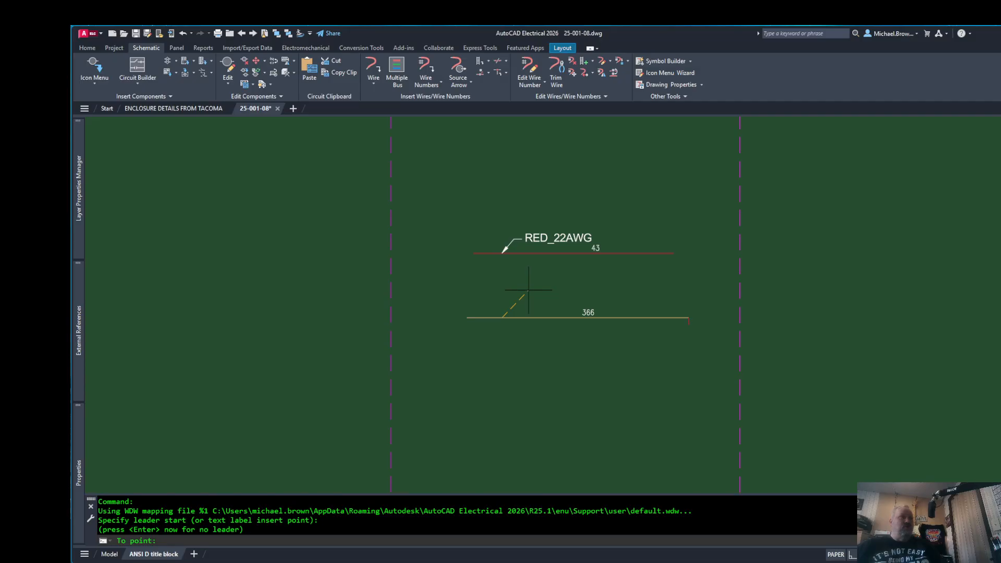
{"action": "left_click", "coordinate": [526, 289]}
{"action": "key", "text": "Return"}
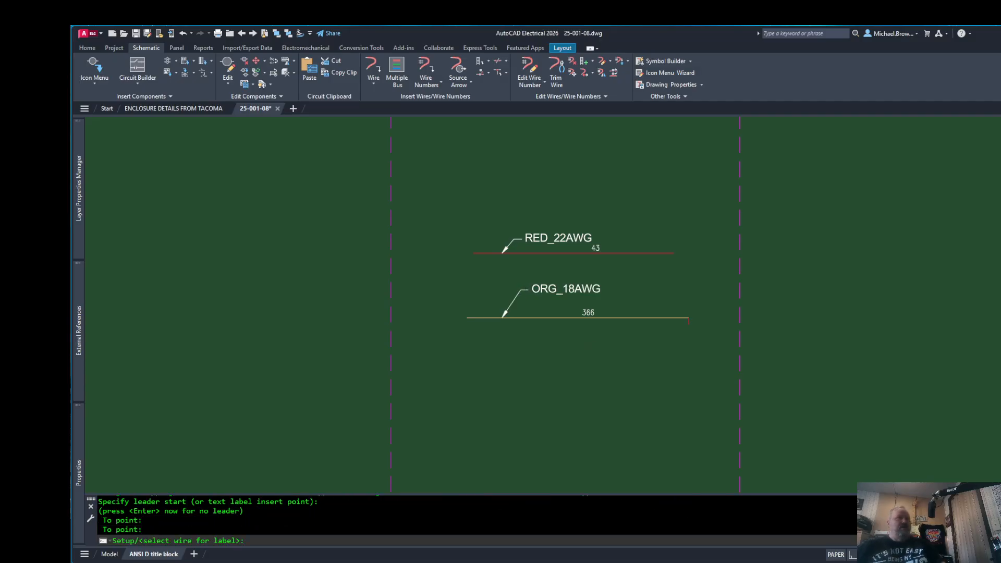
{"action": "key", "text": "Return"}
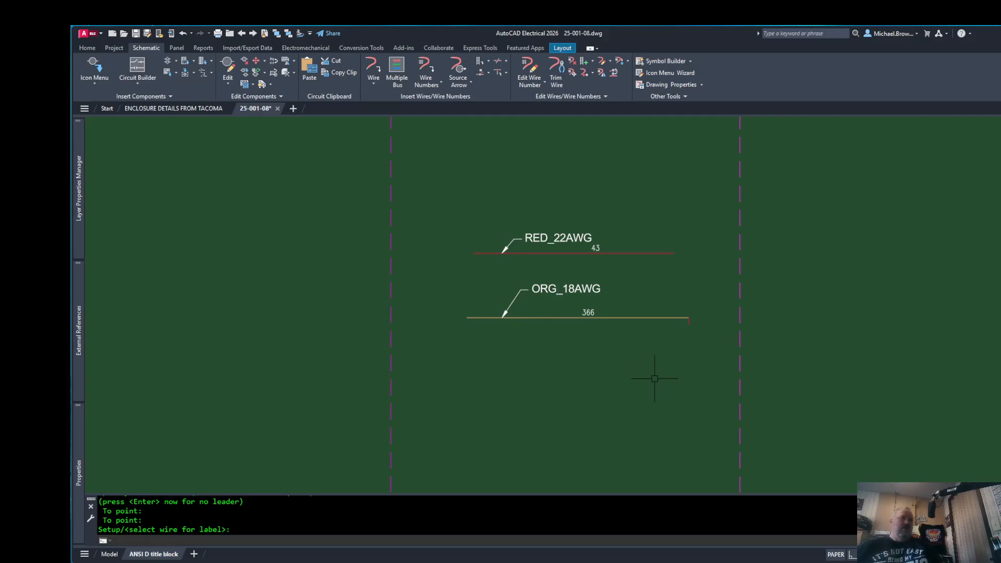
- Match the lower ORG_18AWG wire's properties onto the short red stub at its end
{"action": "type", "text": "ma"}
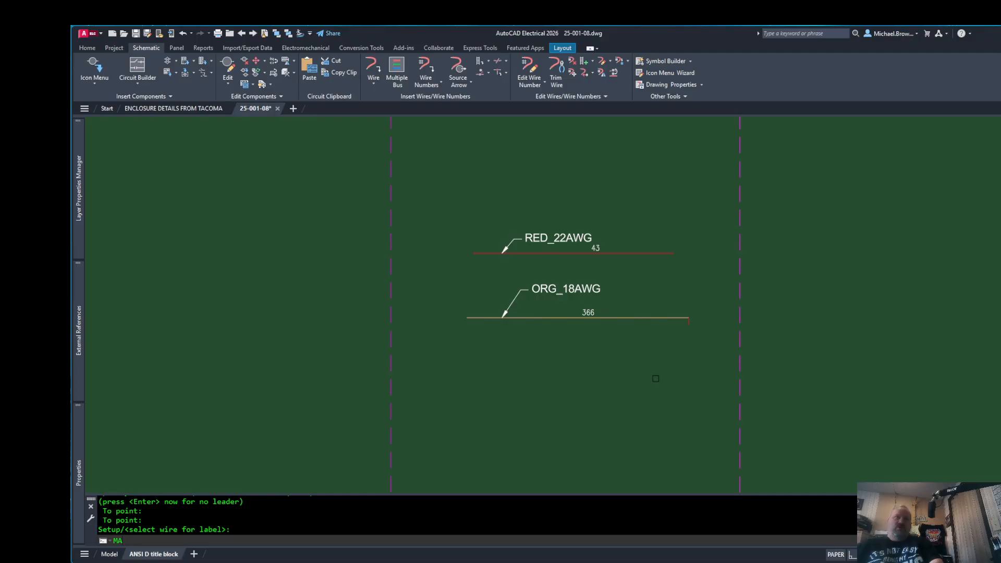
{"action": "key", "text": "Return"}
{"action": "left_click", "coordinate": [666, 318]}
{"action": "left_click", "coordinate": [683, 318]}
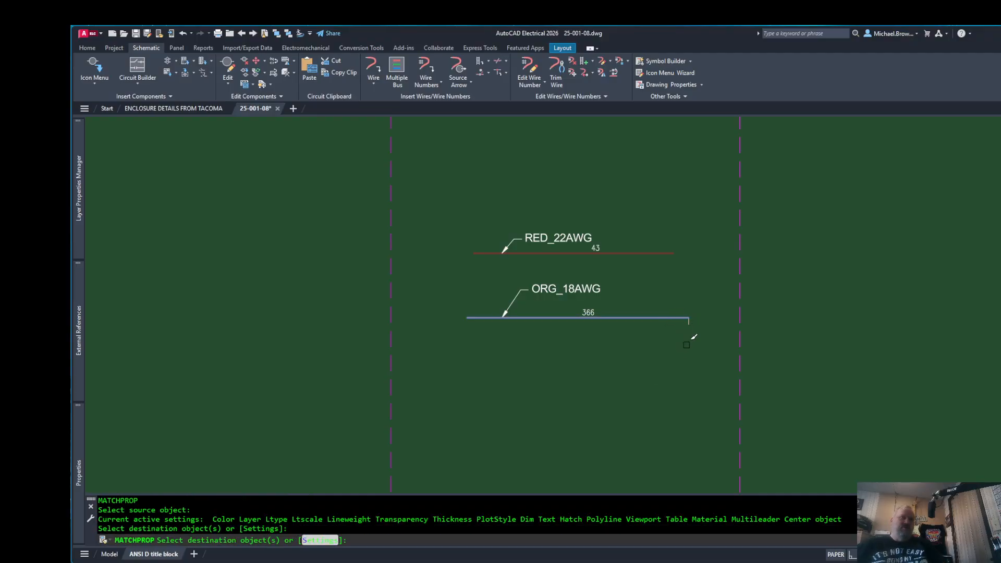
{"action": "key", "text": "Return"}
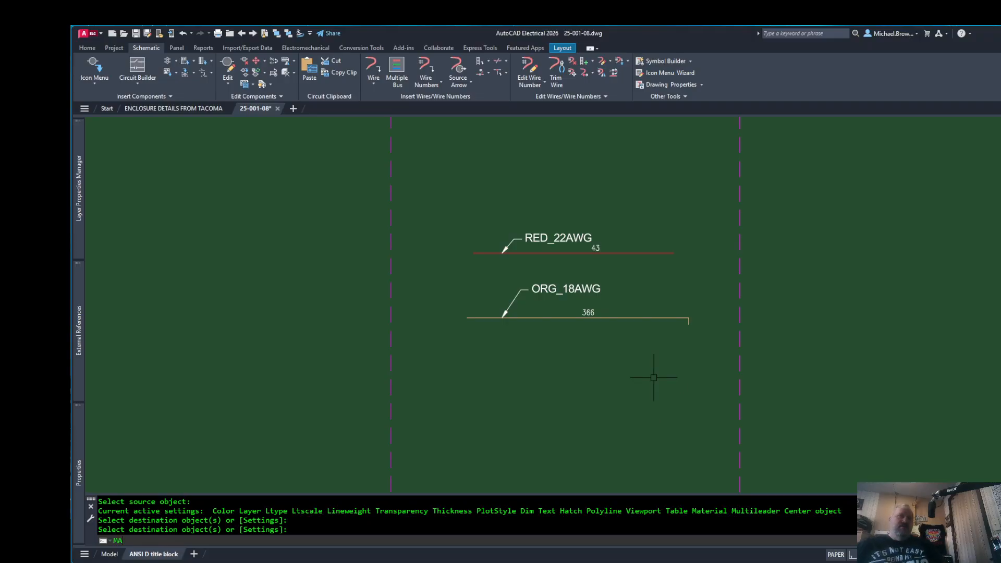
- Match the lower ORG_18AWG wire's properties onto the upper wire numbered 43
{"action": "key", "text": "Return"}
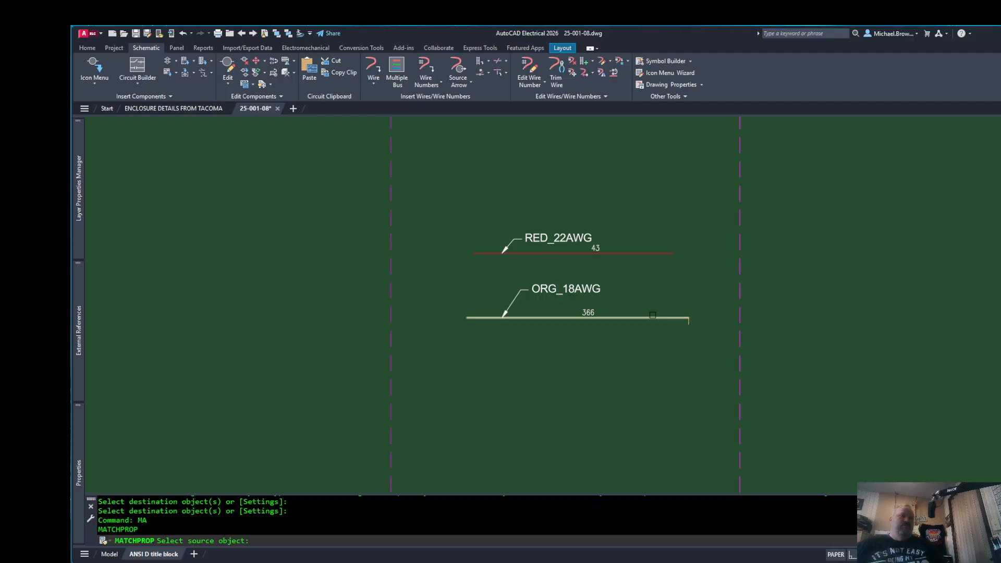
{"action": "left_click", "coordinate": [649, 317]}
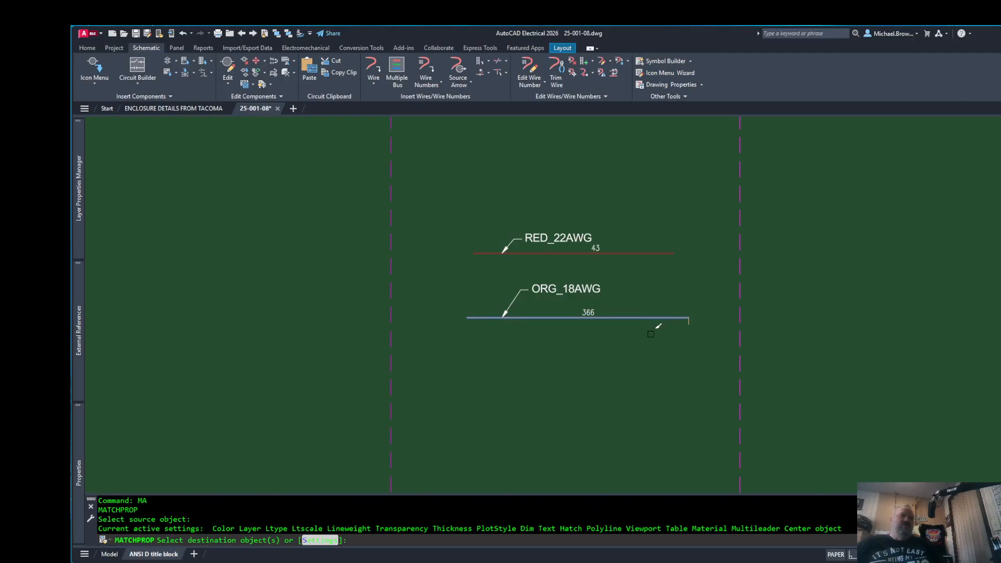
{"action": "left_click", "coordinate": [666, 253]}
{"action": "key", "text": "Return"}
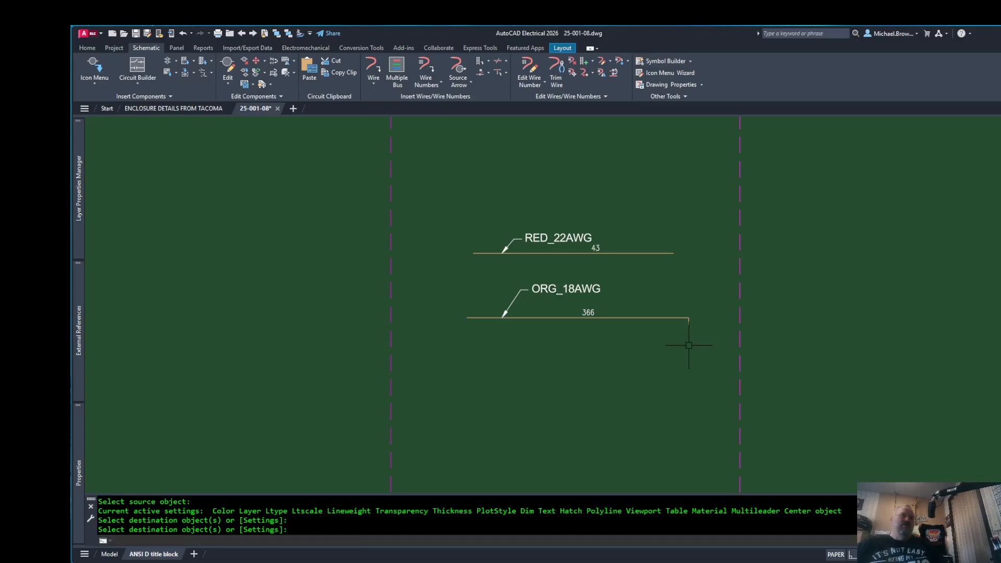
{"action": "left_click", "coordinate": [651, 252]}
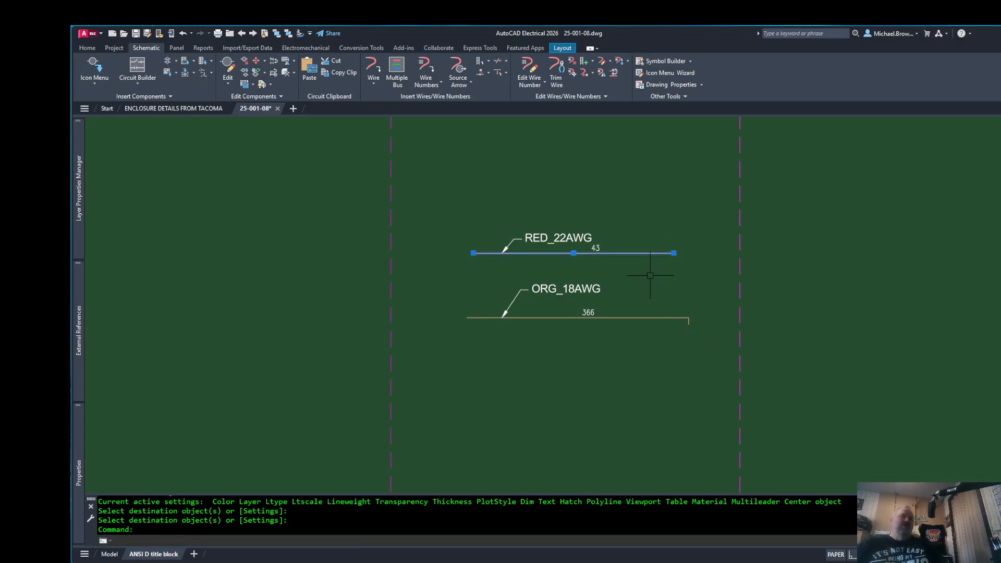
{"action": "key", "text": "Escape"}
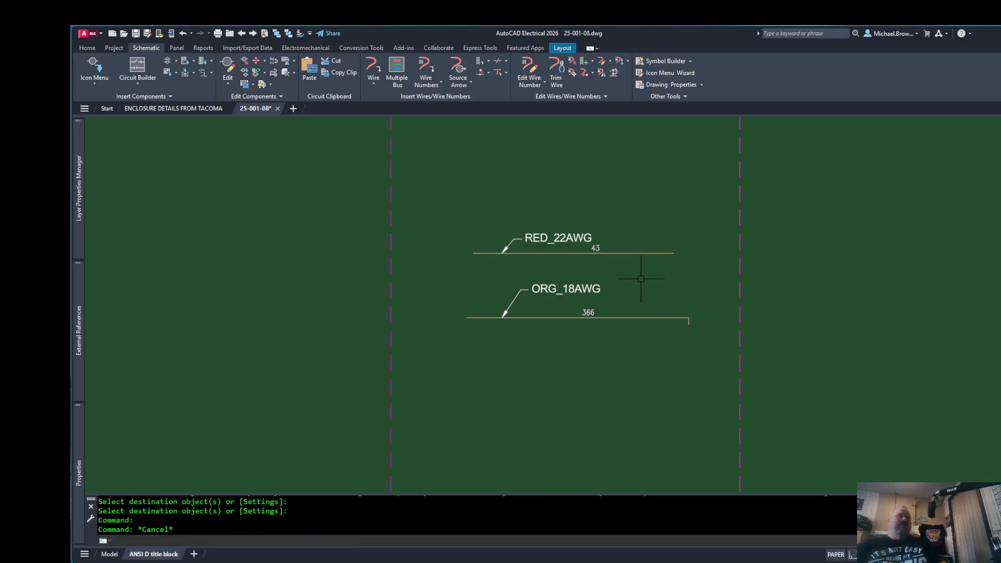
- Erase the RED_22AWG label and its leader from the upper wire
{"action": "left_click", "coordinate": [541, 238]}
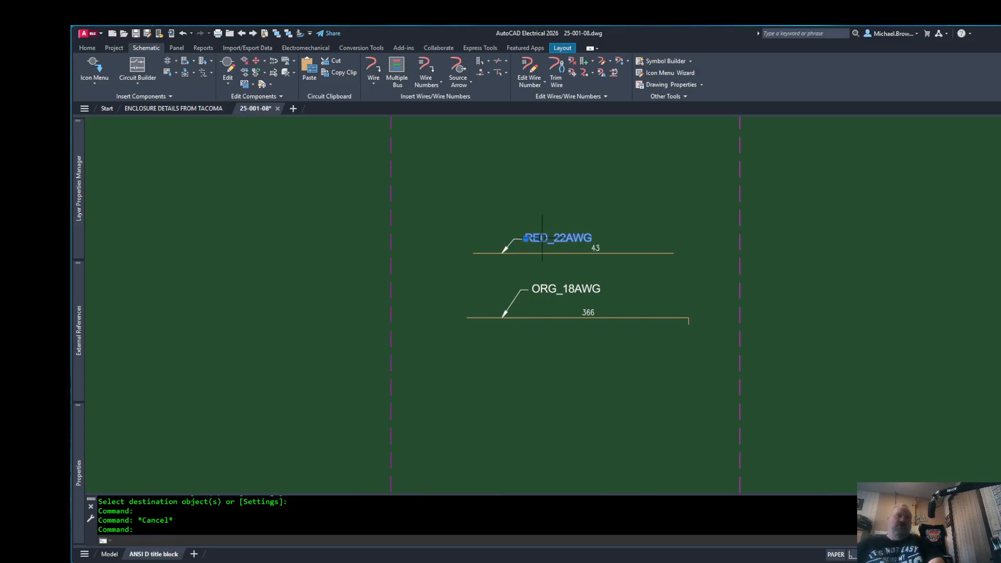
{"action": "key", "text": "Delete"}
{"action": "left_click", "coordinate": [520, 241]}
{"action": "key", "text": "Delete"}
- Add a manually placed color/gauge label with leader reading ORG_18AWG above the upper wire and finish labelling
{"action": "left_click", "coordinate": [523, 246]}
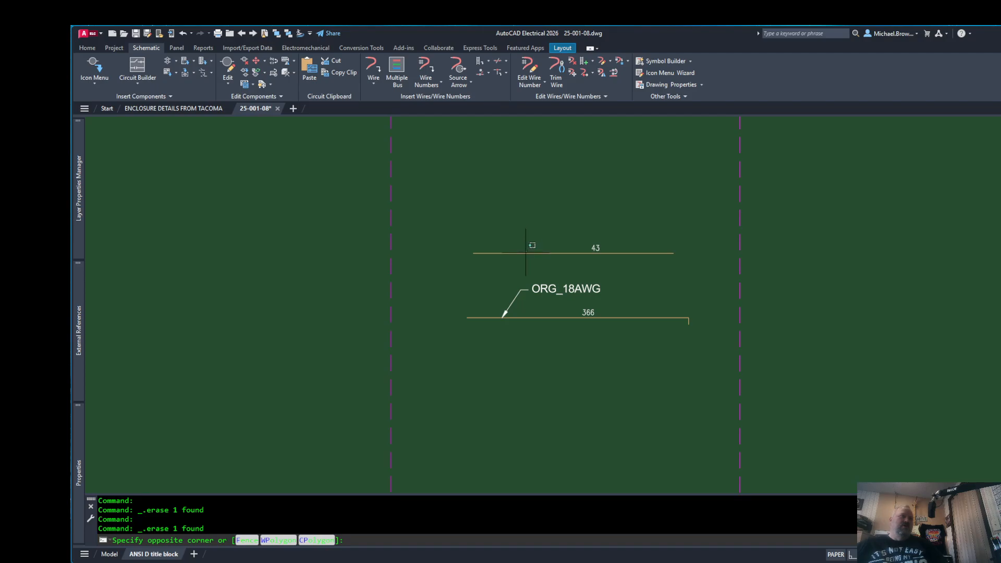
{"action": "left_click", "coordinate": [525, 252]}
{"action": "right_click", "coordinate": [525, 252]}
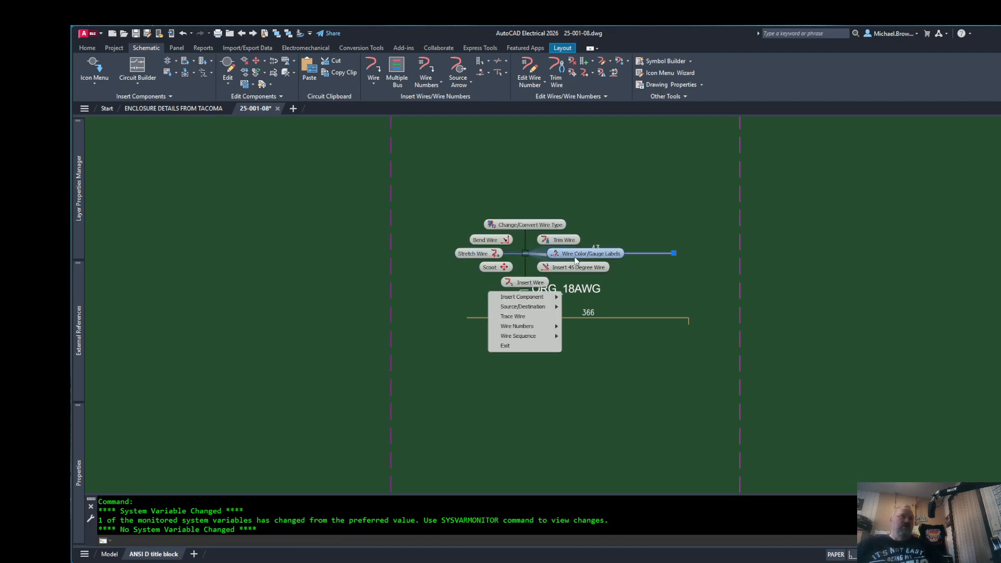
{"action": "left_click", "coordinate": [576, 258]}
{"action": "left_click", "coordinate": [583, 336]}
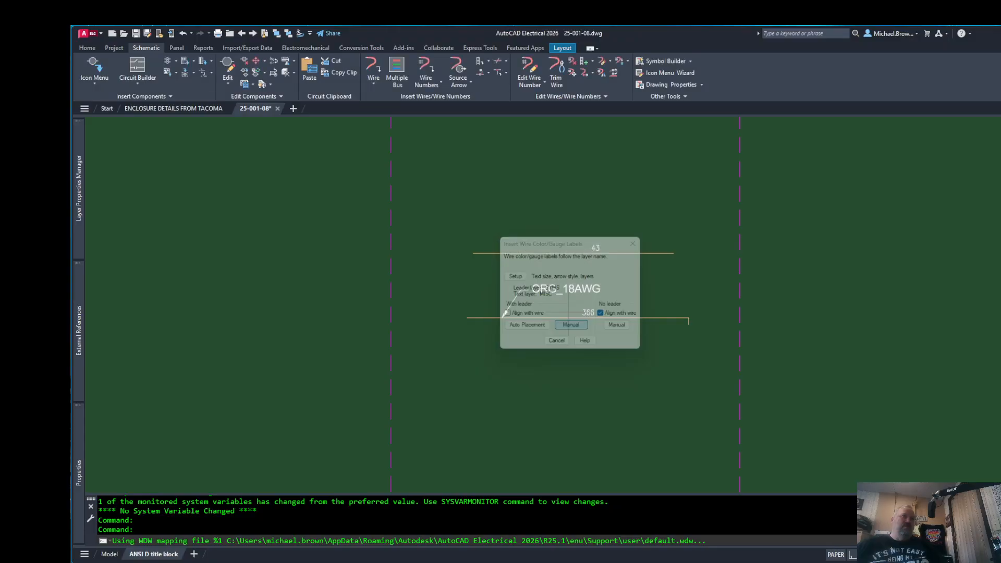
{"action": "left_click", "coordinate": [538, 253]}
{"action": "left_click", "coordinate": [565, 227]}
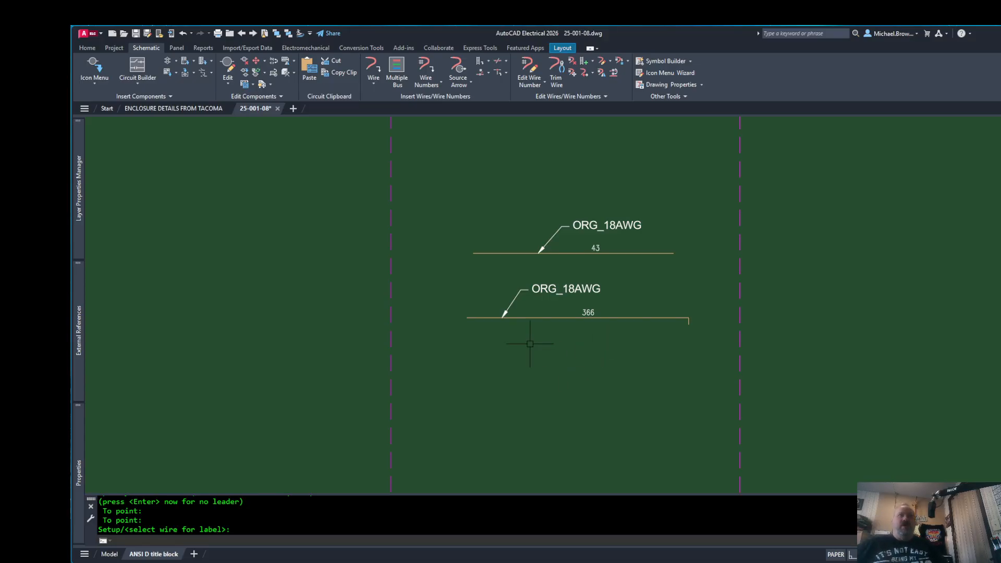
{"action": "left_click", "coordinate": [563, 336]}
{"action": "key", "text": "Escape"}
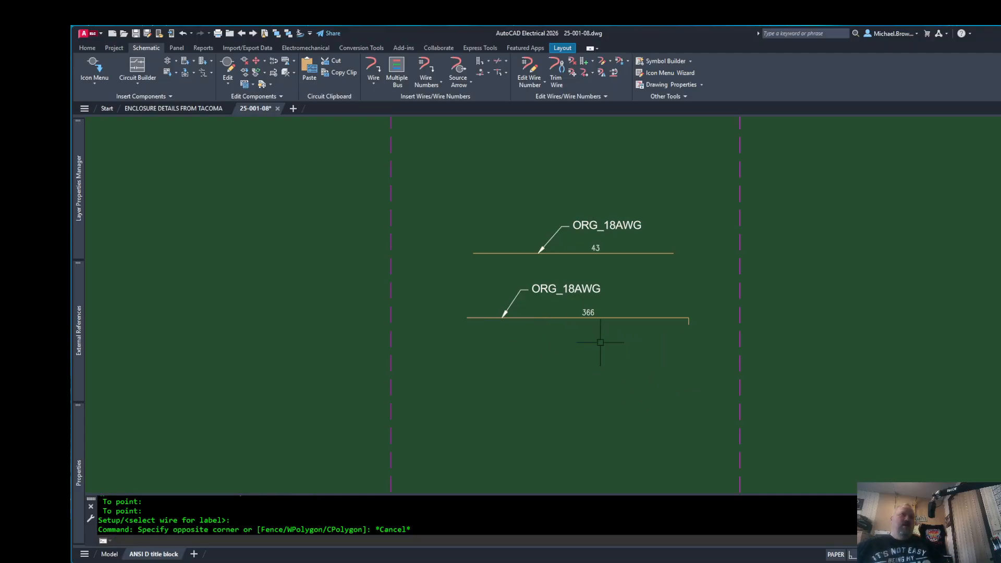
- Review the wire types available for import from the 25-001-08 master drawing in Create/Edit Wire Type and cancel the import
{"action": "left_click", "coordinate": [603, 61]}
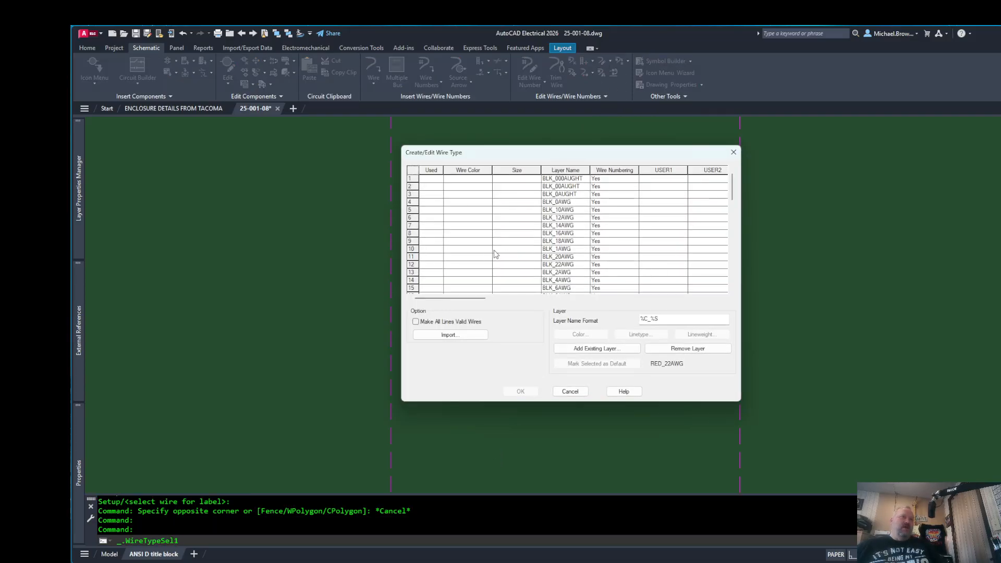
{"action": "left_click", "coordinate": [448, 336]}
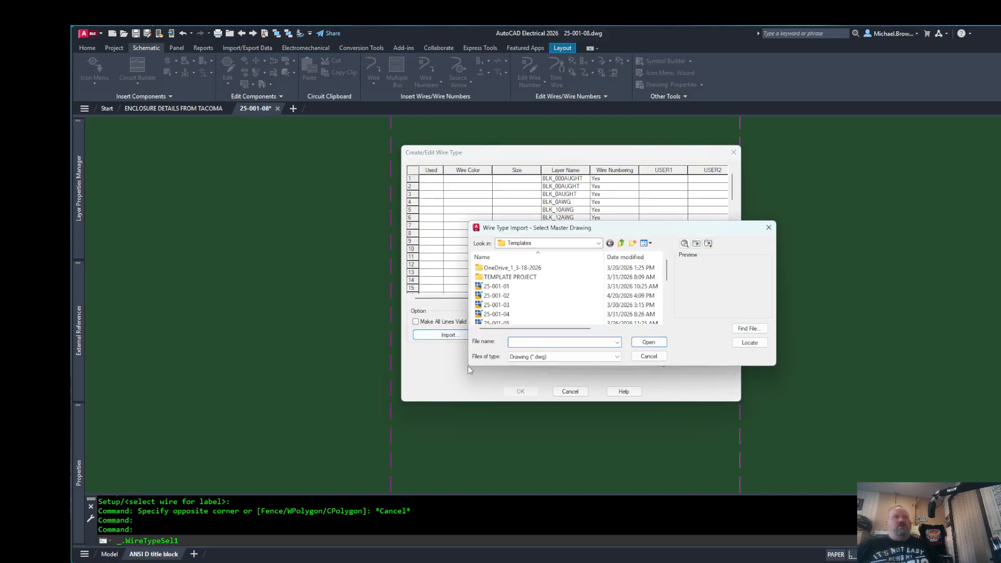
{"action": "left_click_drag", "start_coordinate": [596, 229], "coordinate": [729, 210]}
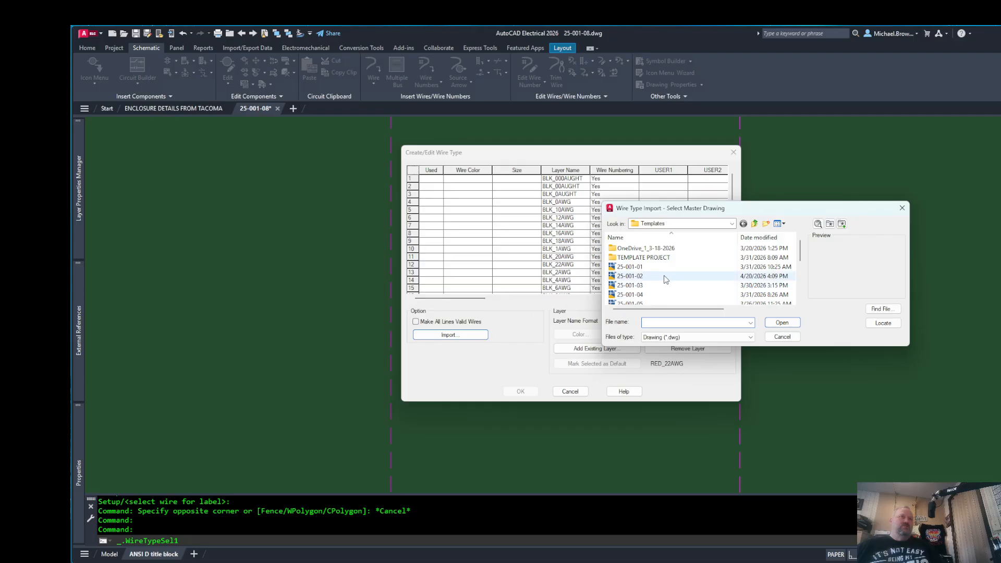
{"action": "scroll", "coordinate": [687, 273], "scroll_direction": "down", "scroll_amount": 2}
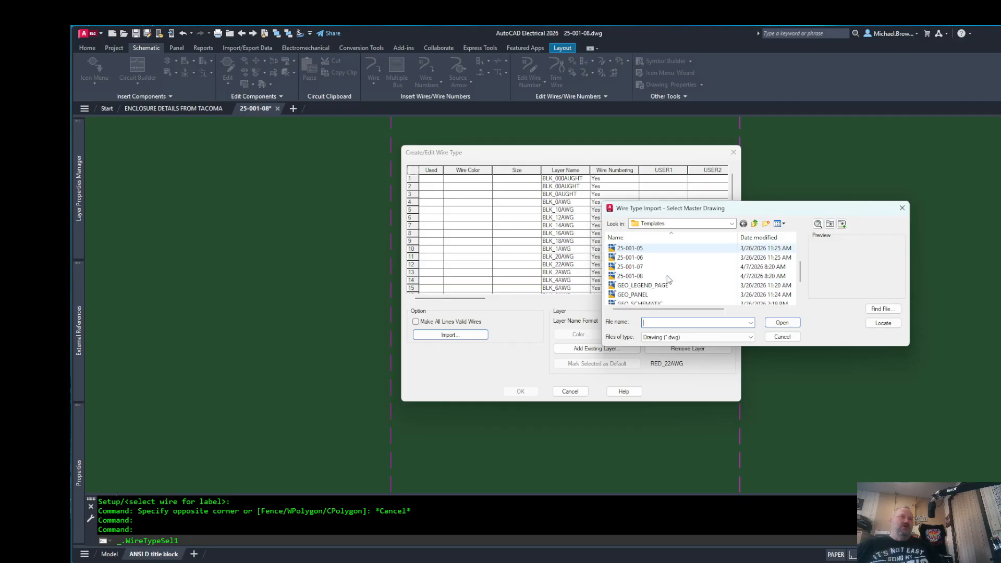
{"action": "double_click", "coordinate": [636, 276]}
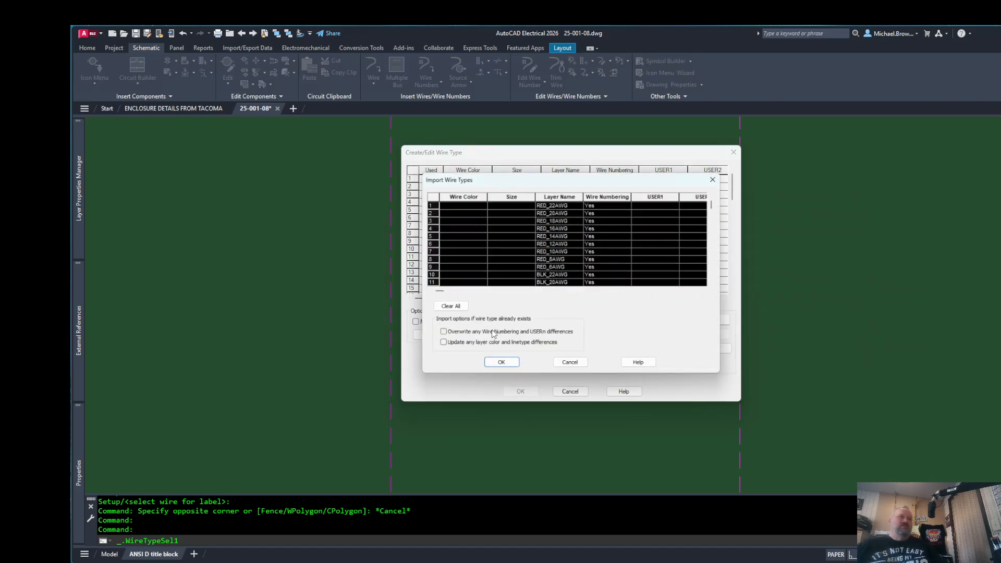
{"action": "scroll", "coordinate": [557, 267], "scroll_direction": "down", "scroll_amount": 14}
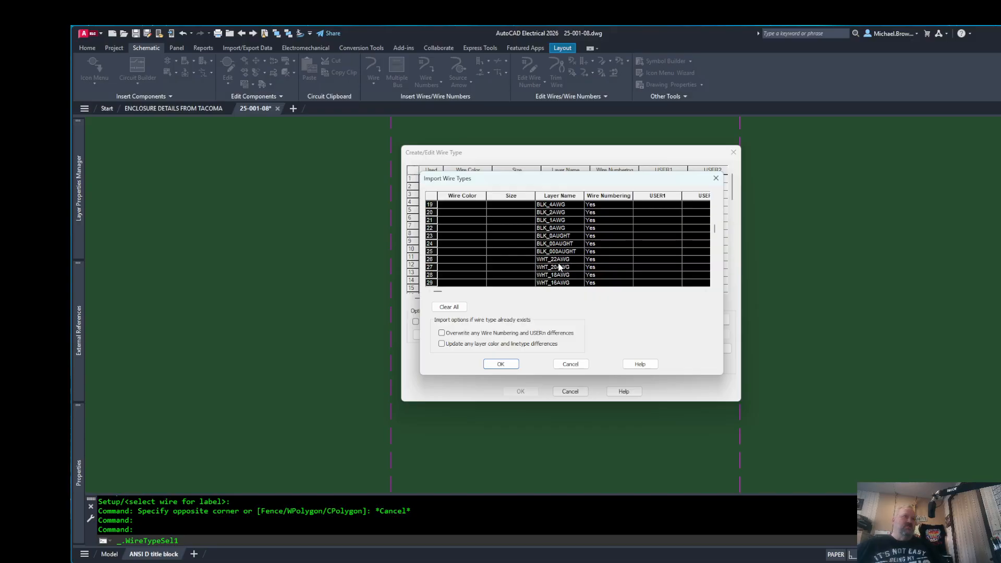
{"action": "scroll", "coordinate": [583, 268], "scroll_direction": "down", "scroll_amount": 3}
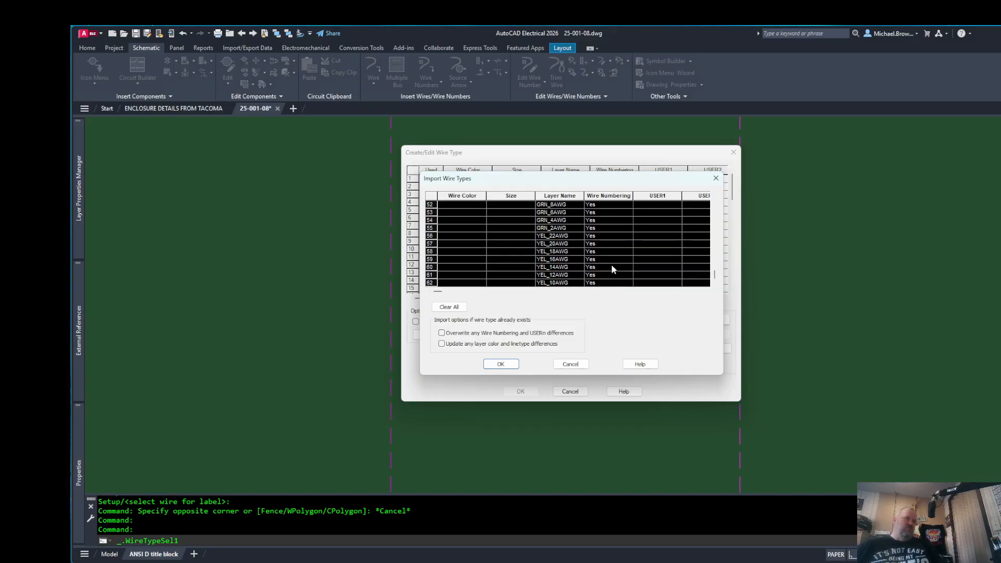
{"action": "scroll", "coordinate": [612, 268], "scroll_direction": "up", "scroll_amount": 17}
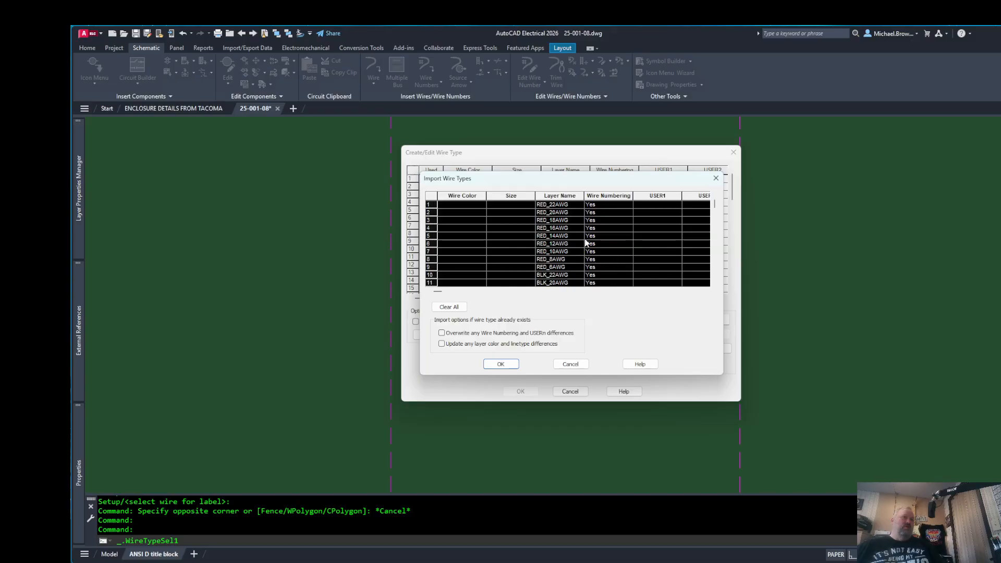
{"action": "left_click", "coordinate": [571, 365]}
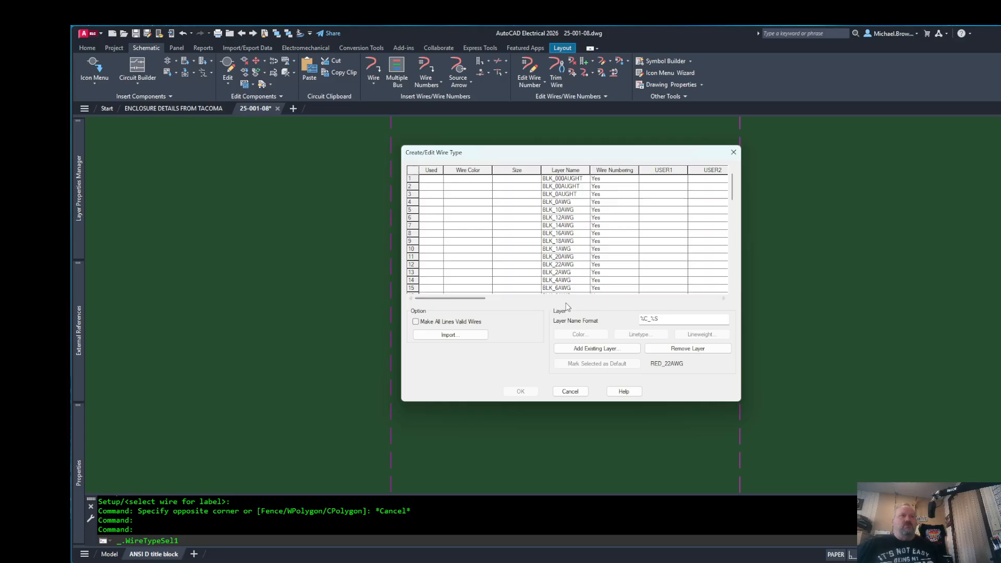
- Set the wire type Layer Name Format to %S_%C and accept the change
{"action": "left_click", "coordinate": [665, 320]}
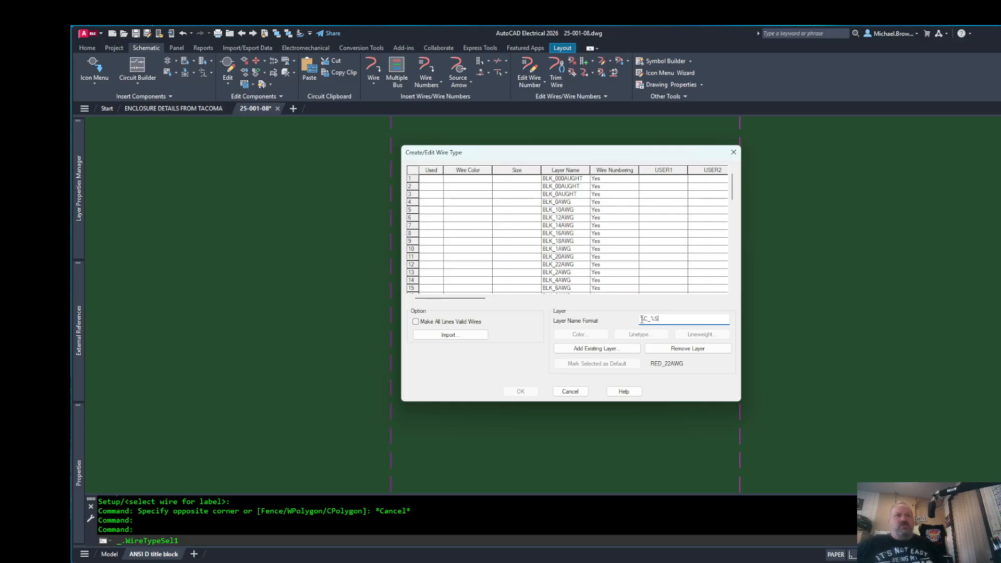
{"action": "left_click_drag", "start_coordinate": [609, 151], "coordinate": [884, 125]}
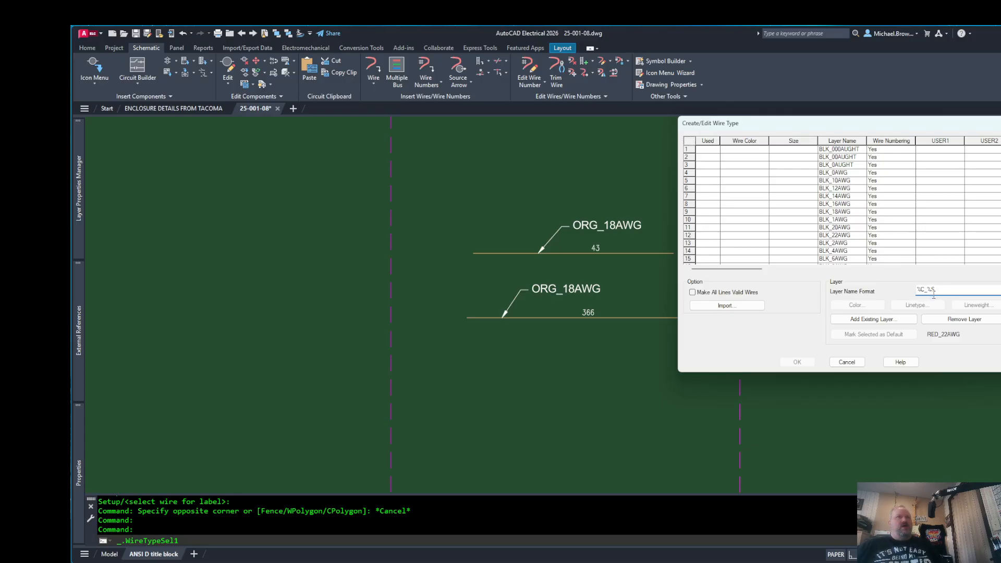
{"action": "left_click_drag", "start_coordinate": [938, 291], "coordinate": [918, 289]}
{"action": "left_click", "coordinate": [926, 289]}
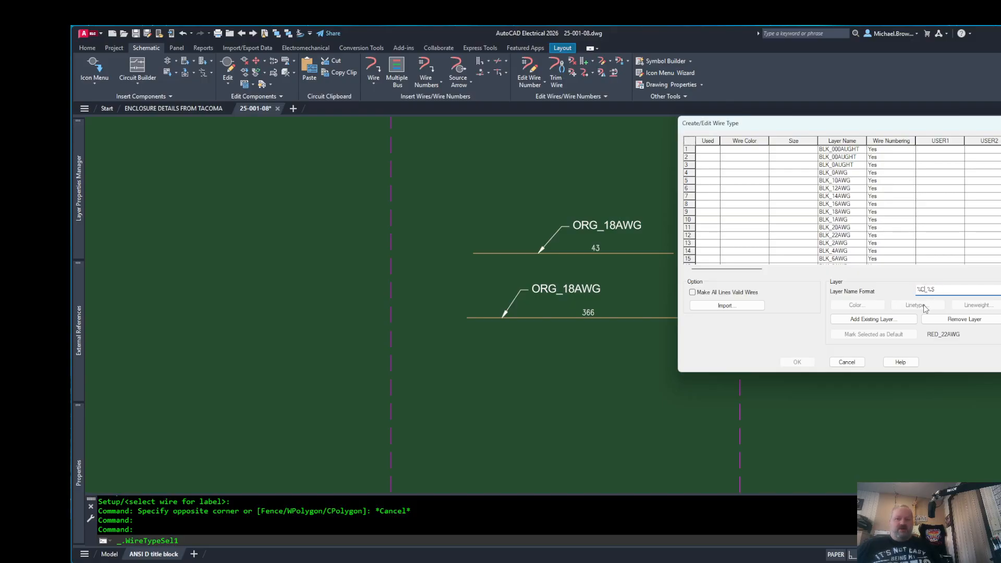
{"action": "key", "text": "BackSpace"}
{"action": "type", "text": "S"}
{"action": "left_click", "coordinate": [942, 287]}
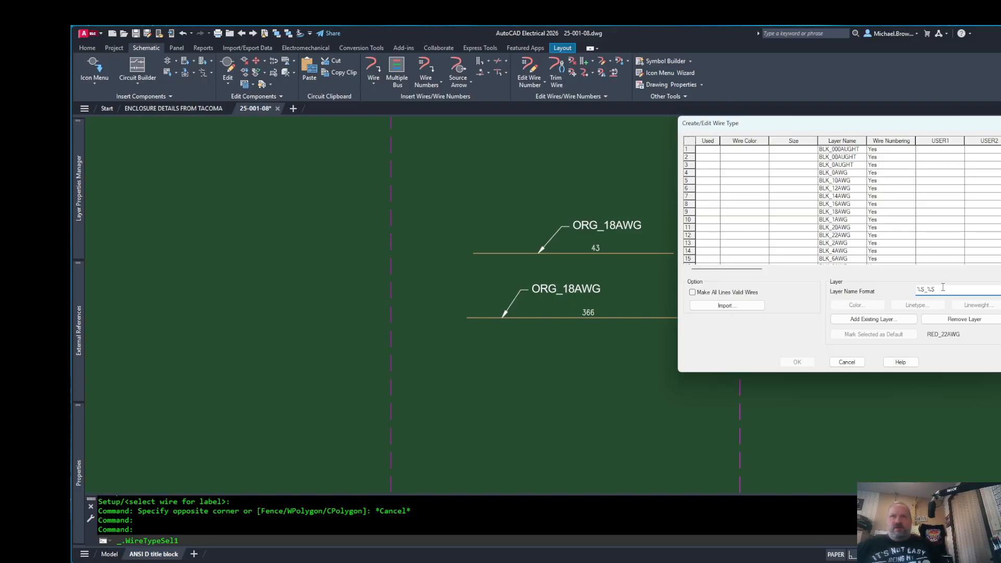
{"action": "key", "text": "BackSpace"}
{"action": "type", "text": "C"}
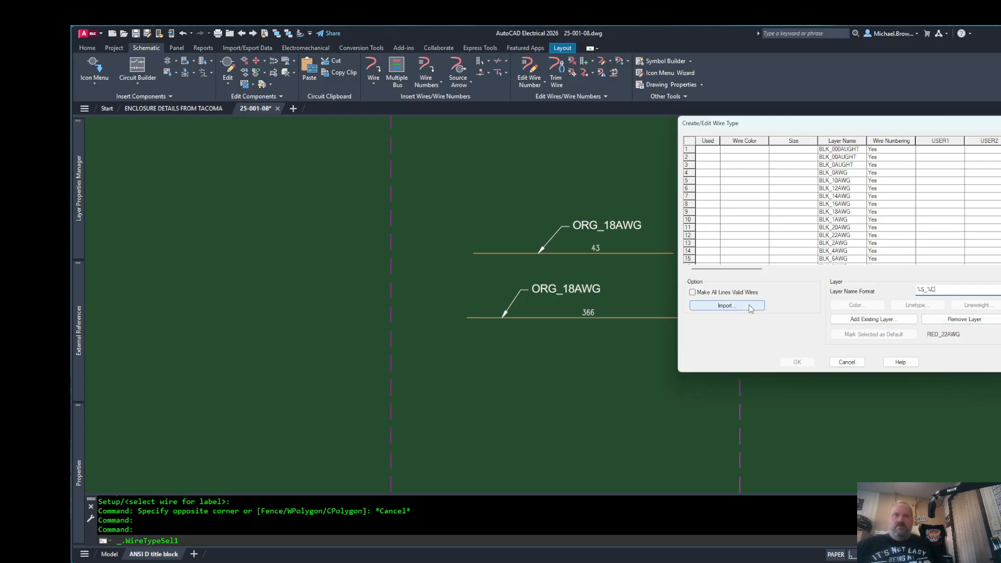
{"action": "left_click", "coordinate": [792, 259]}
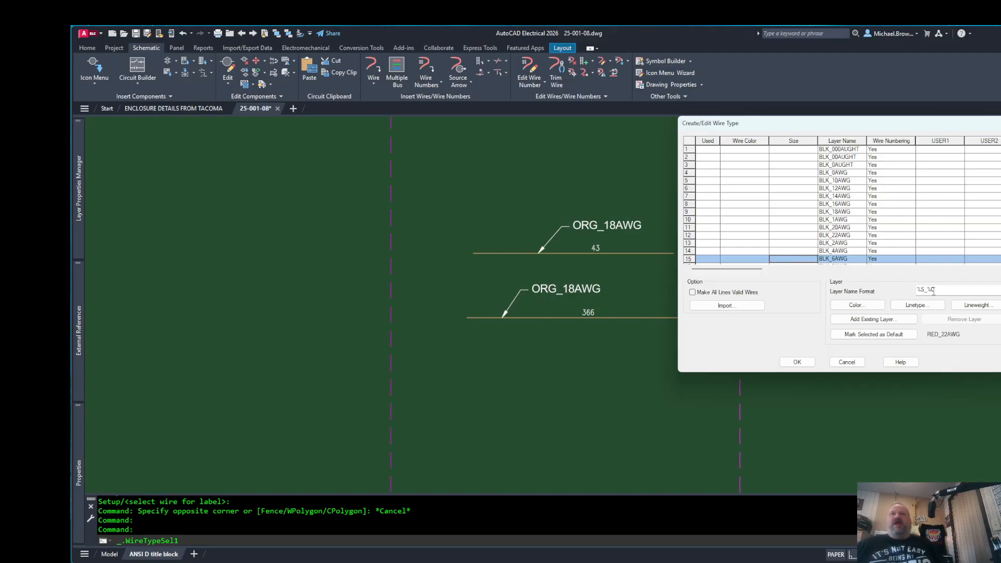
{"action": "left_click", "coordinate": [798, 363]}
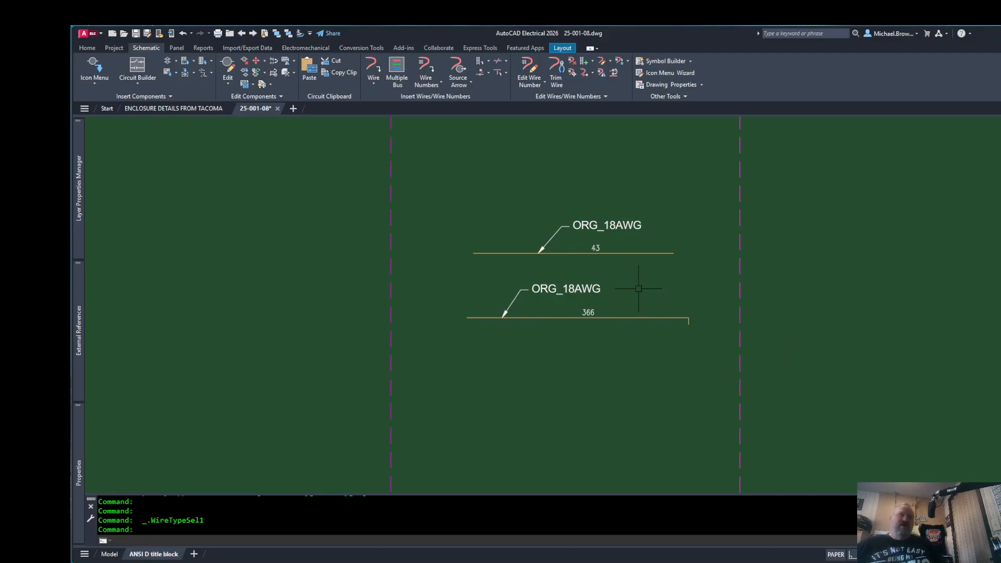
- Erase the ORG_18AWG label and its leader from the upper wire
{"action": "left_click", "coordinate": [586, 239]}
{"action": "left_click", "coordinate": [536, 205]}
{"action": "key", "text": "Delete"}
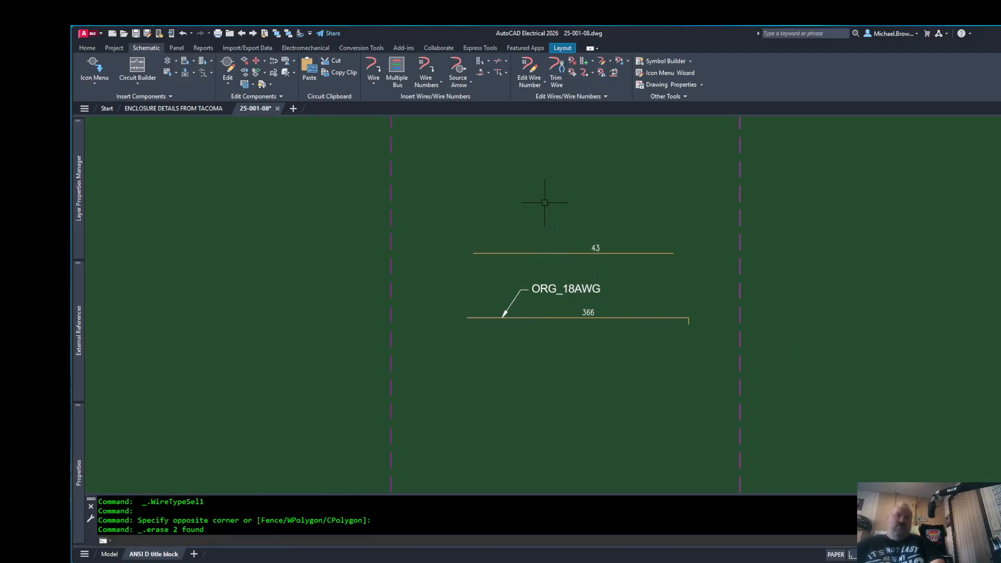
- Label the upper wire again with a manually placed ORG_18AWG color/gauge label and leader
{"action": "left_click", "coordinate": [524, 252]}
{"action": "right_click", "coordinate": [525, 251]}
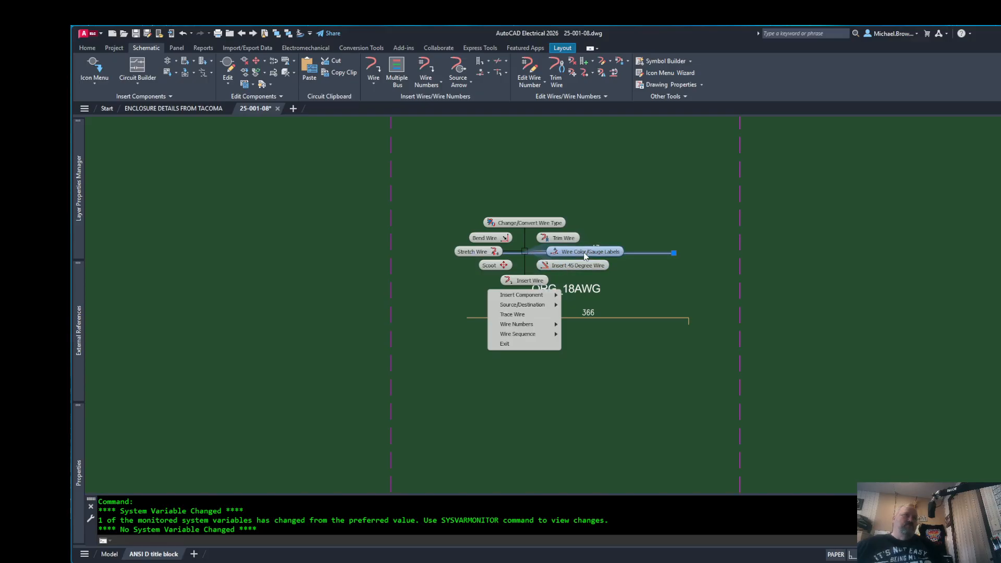
{"action": "left_click", "coordinate": [583, 253]}
{"action": "left_click", "coordinate": [572, 326]}
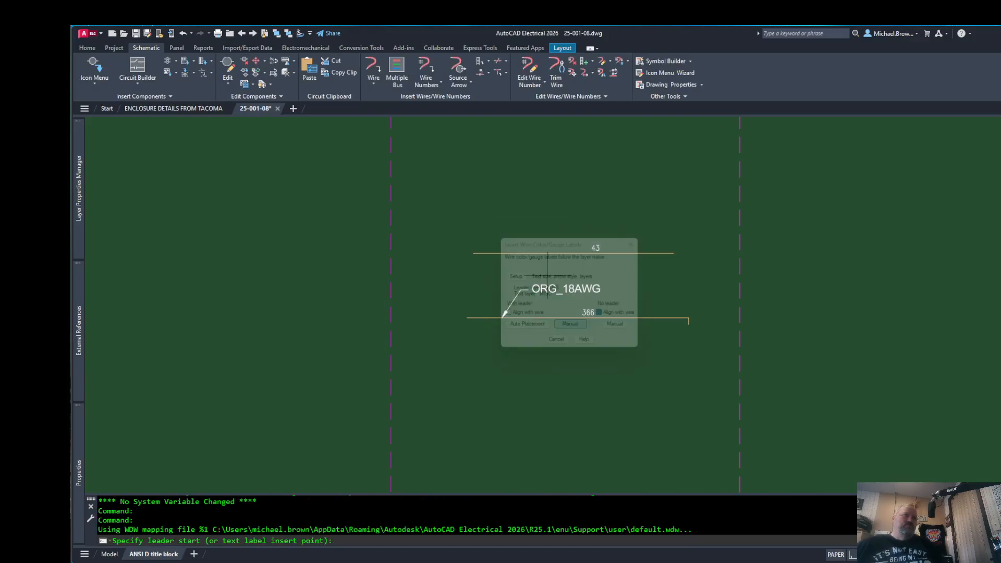
{"action": "left_click", "coordinate": [523, 252]}
{"action": "left_click", "coordinate": [559, 211]}
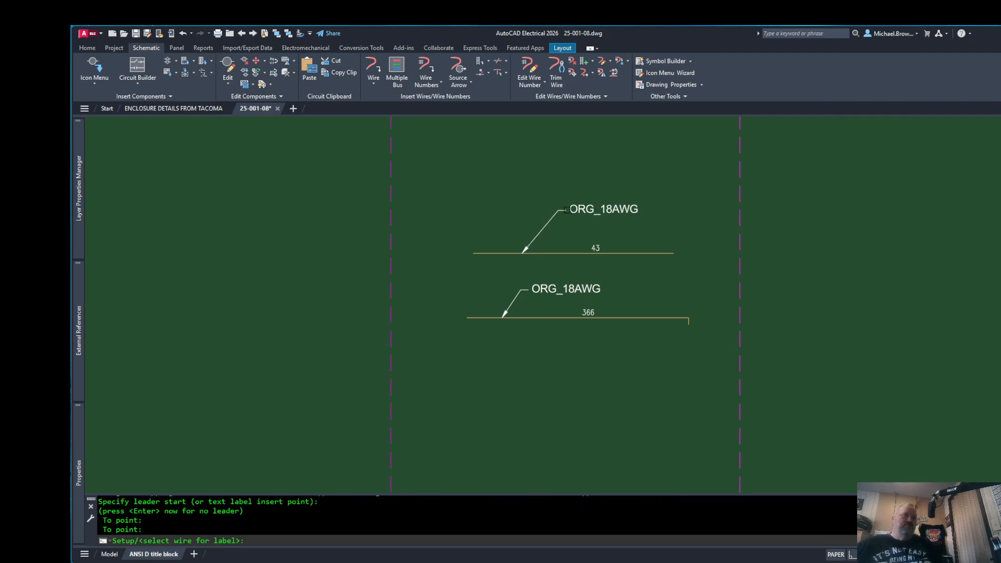
{"action": "key", "text": "Return"}
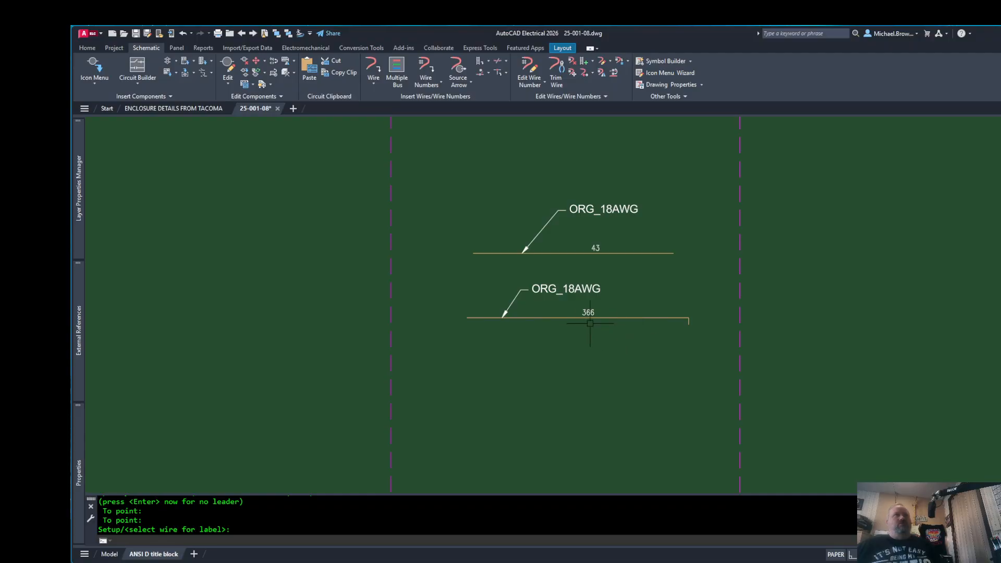
- Check the Layer Name Format in Create/Edit Wire Type and close it without changes
{"action": "left_click", "coordinate": [602, 64]}
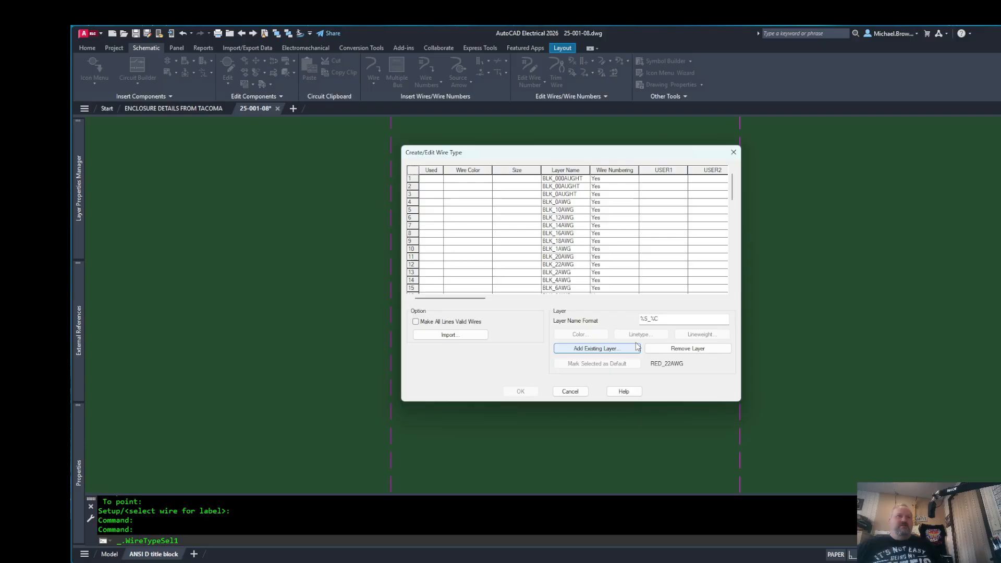
{"action": "left_click", "coordinate": [567, 392]}
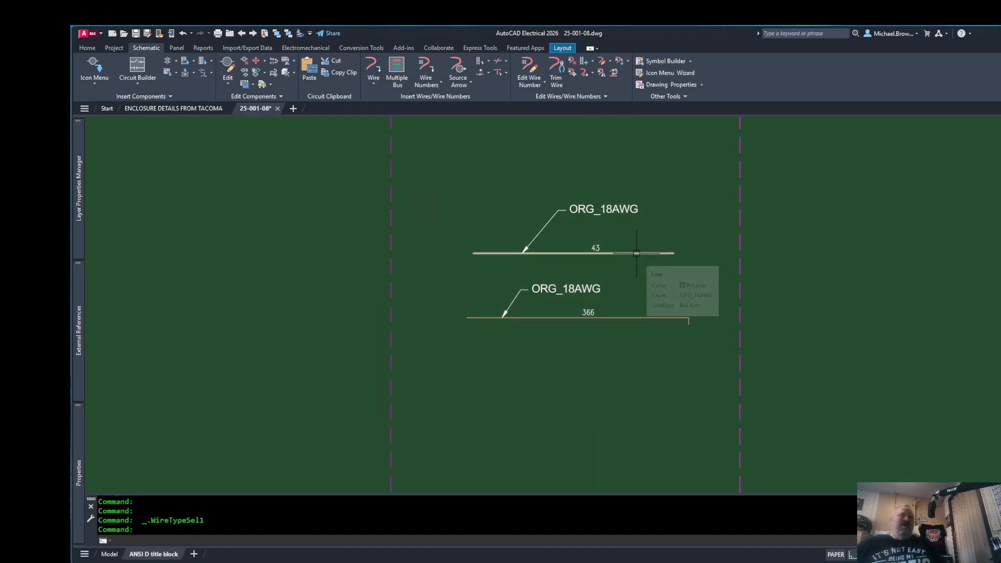